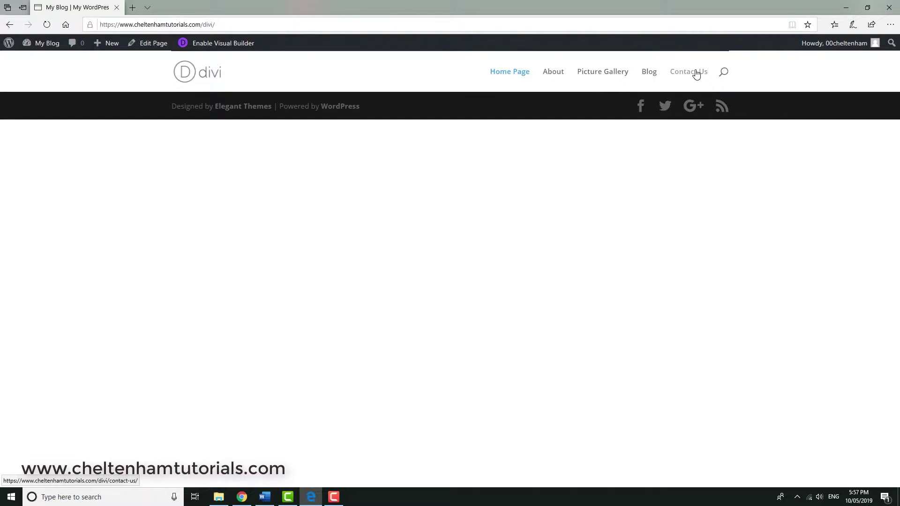
Go from the site's front end through the Dashboard to the WordPress Pages list
click(51, 46)
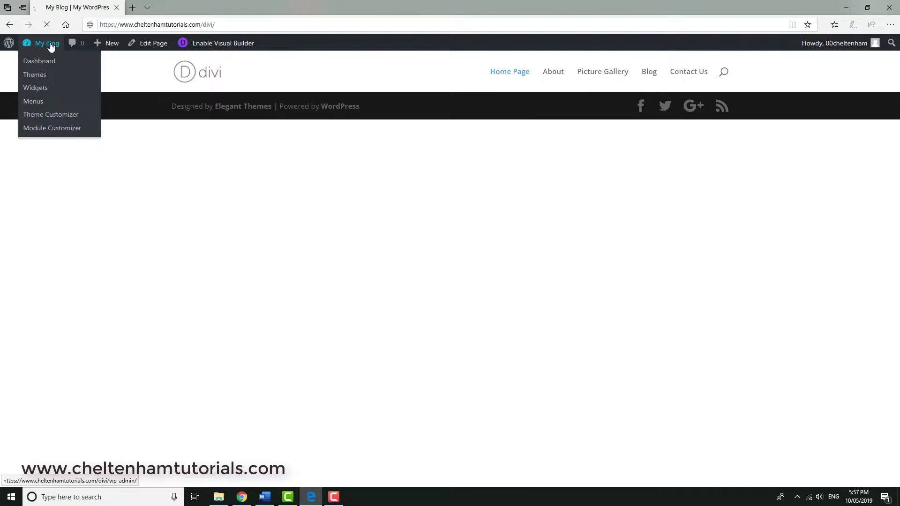
click(24, 165)
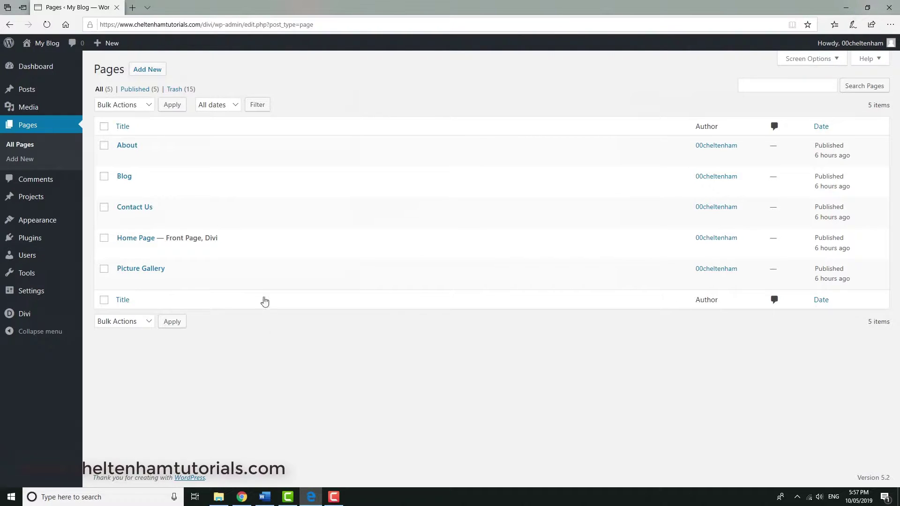
Open the Home Page in the Divi visual builder and start building a blank layout
click(135, 240)
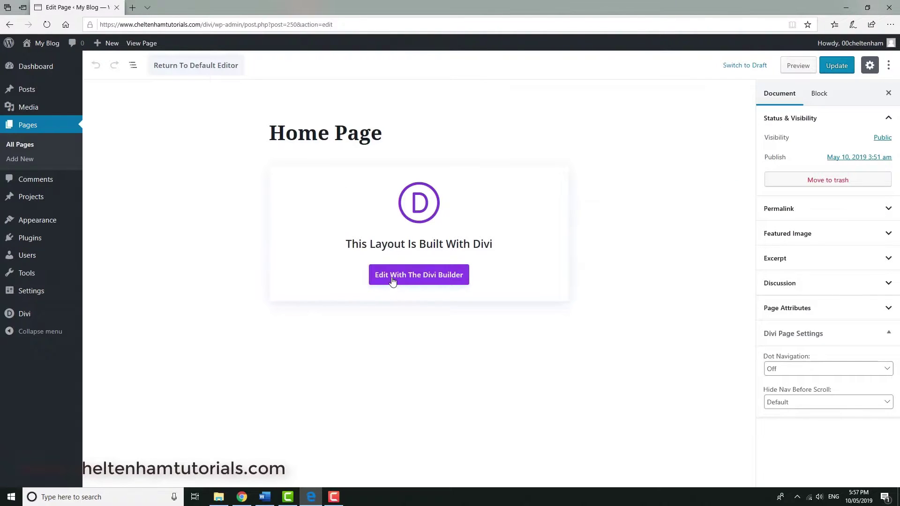
click(422, 276)
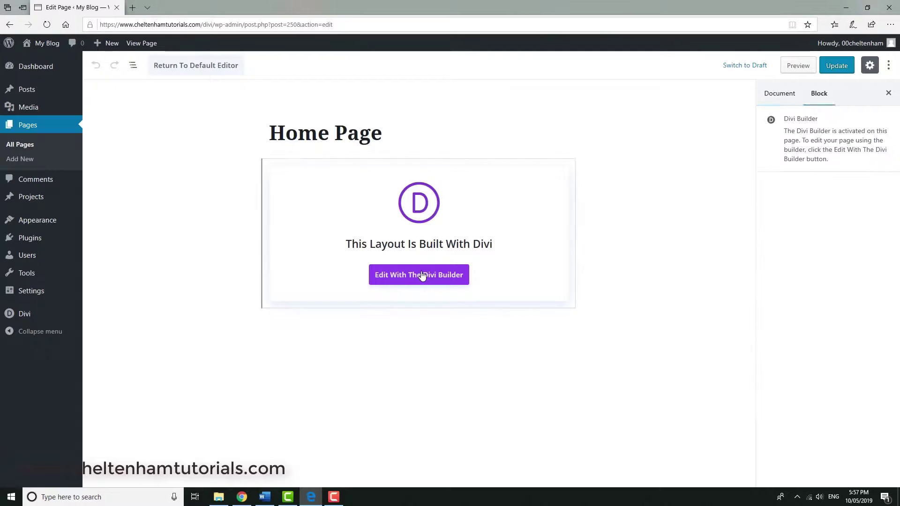
click(421, 276)
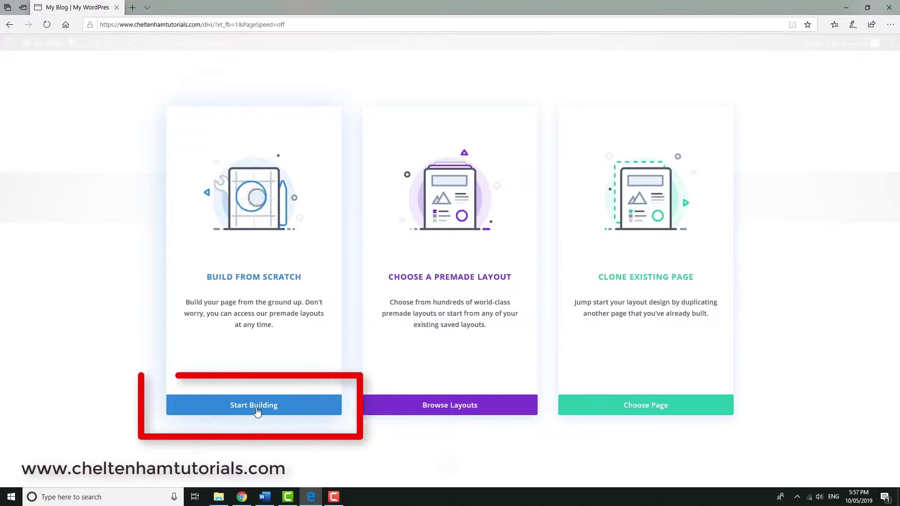
click(257, 411)
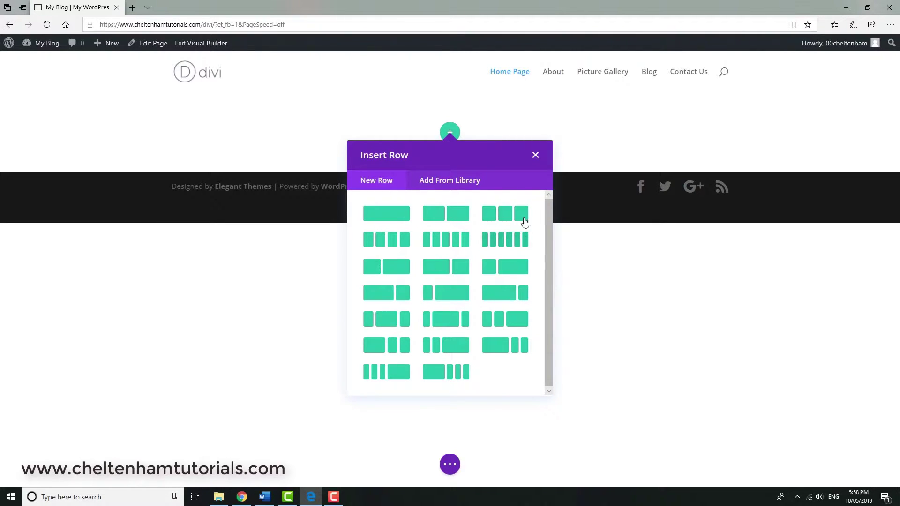
Dismiss the row layouts and insert a new fullwidth section on the Home Page
click(536, 156)
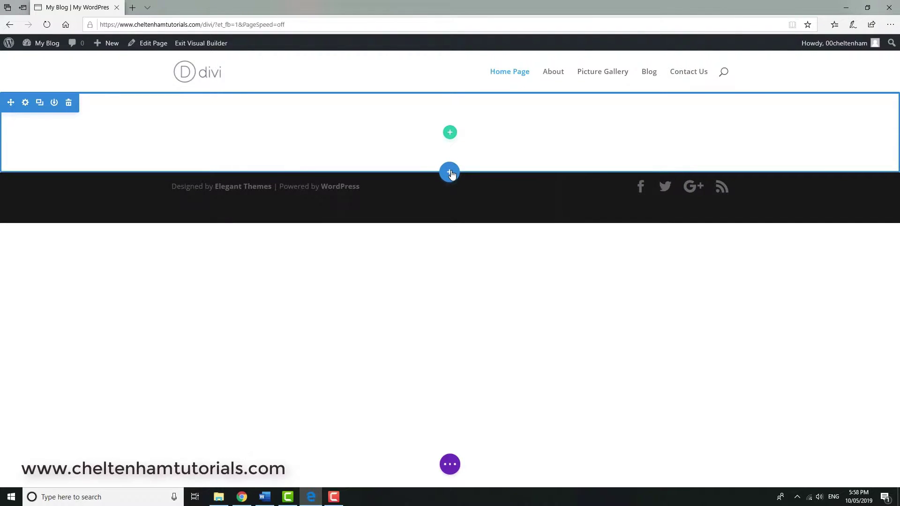
click(450, 173)
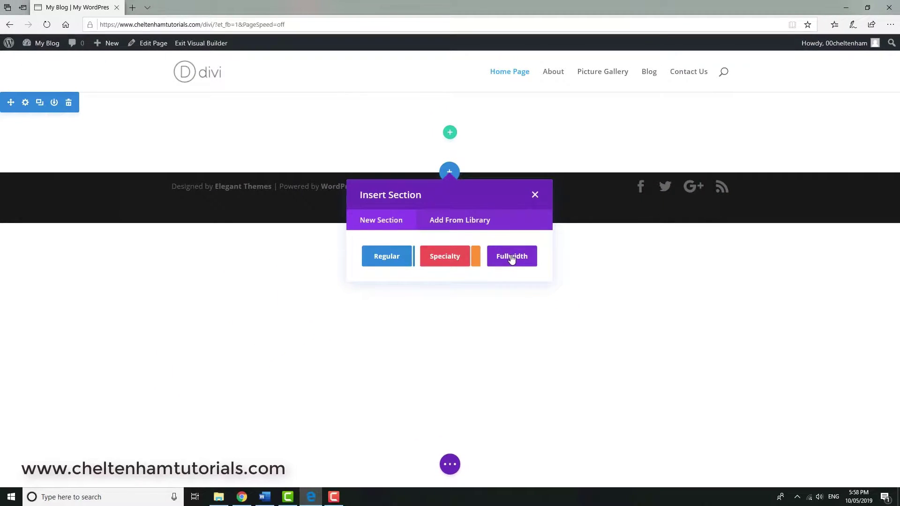
click(510, 256)
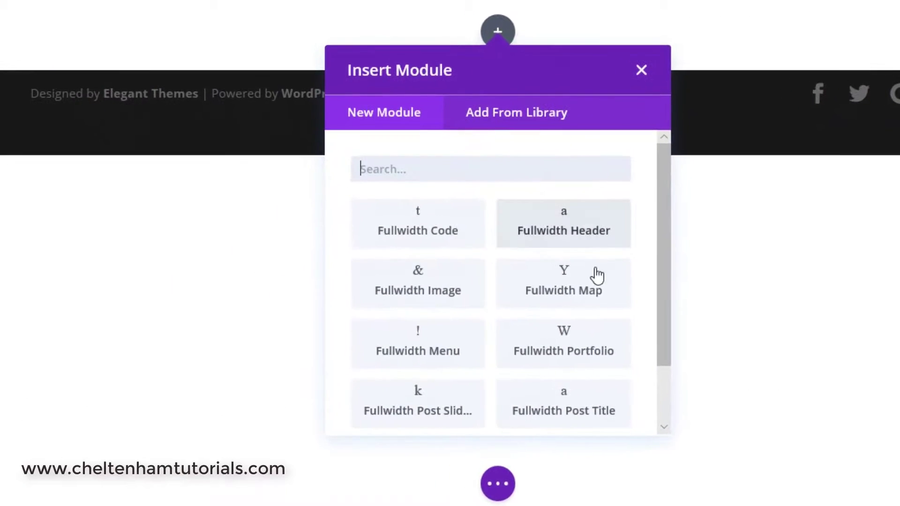
Add a Fullwidth Header module to the new fullwidth section
drag(634, 215, 636, 229)
drag(668, 204, 673, 225)
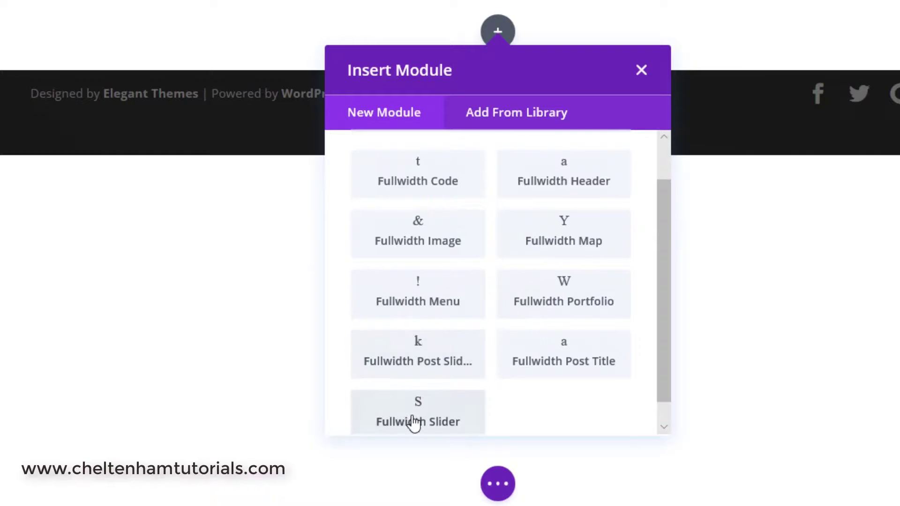
drag(662, 282, 663, 240)
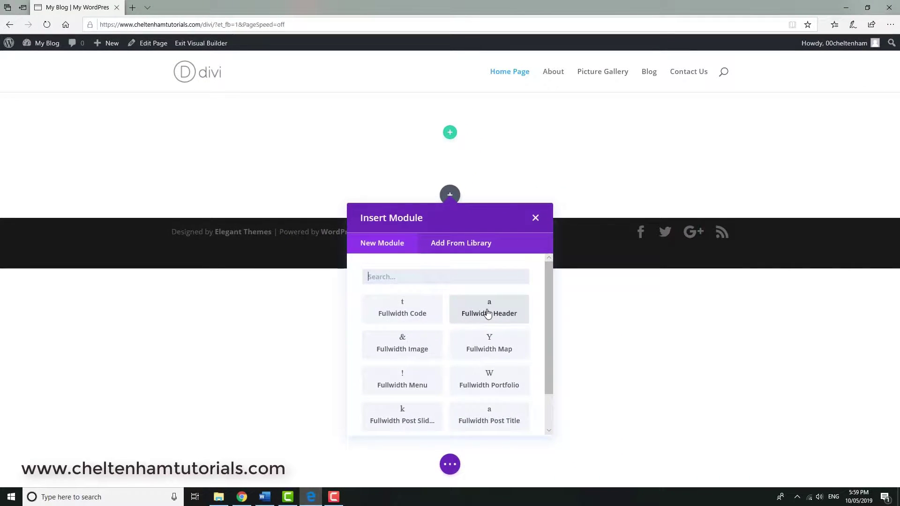
click(561, 231)
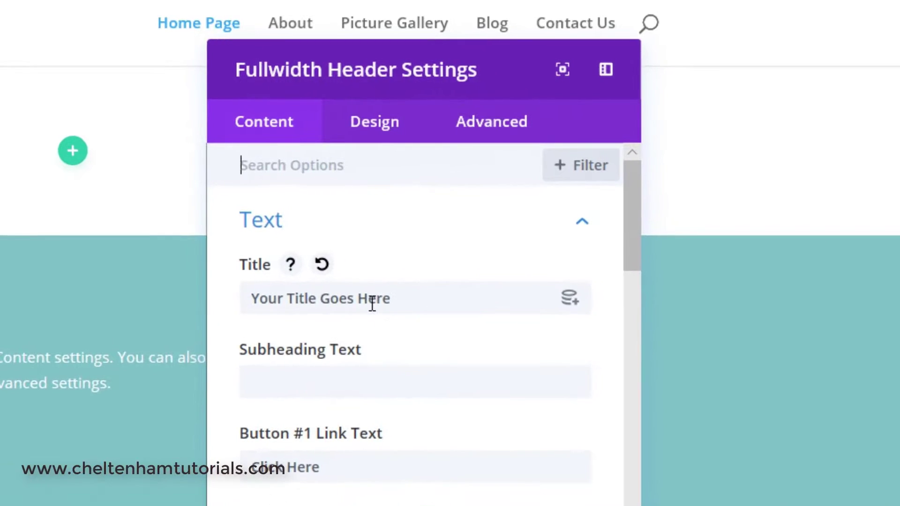
Set the header title to 'Experience Thailand' and subheading to 'The experience of a lifetime'
drag(454, 278, 308, 287)
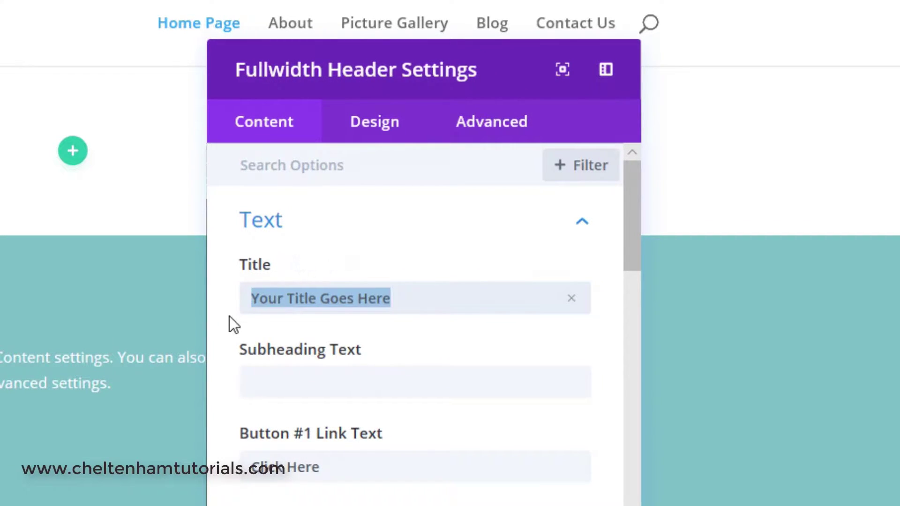
text(Experience Thailand)
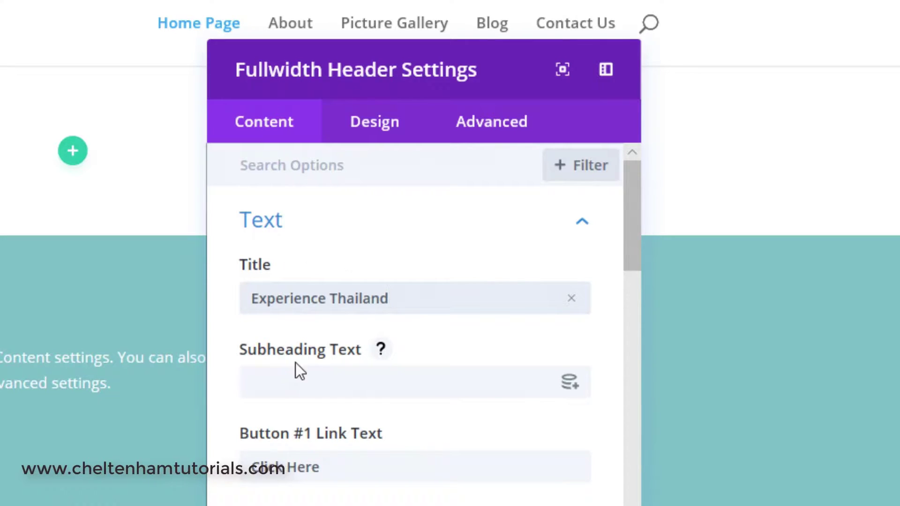
click(322, 386)
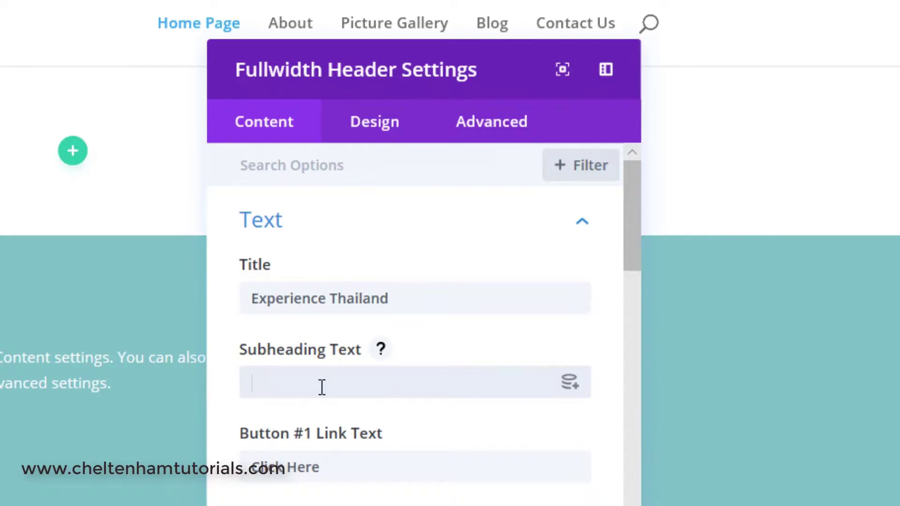
text(The experience of a lifetime)
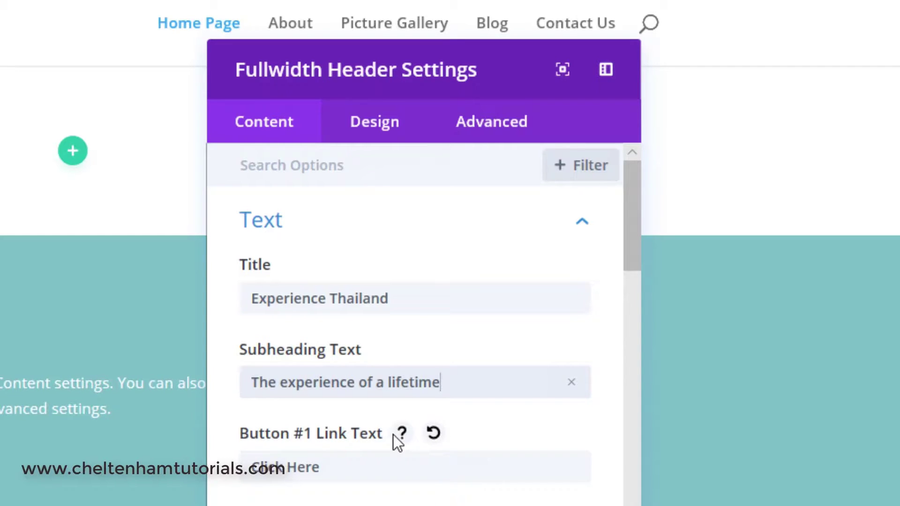
Begin replacing the default 'Click Here' button text with 'Contact Us'
scroll(393, 436, down, 2)
scroll(394, 443, down, 3)
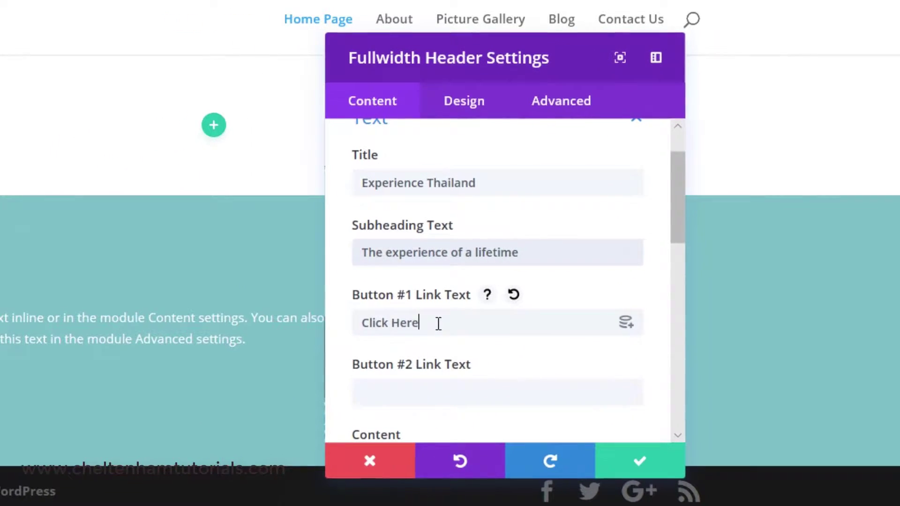
drag(339, 389, 198, 394)
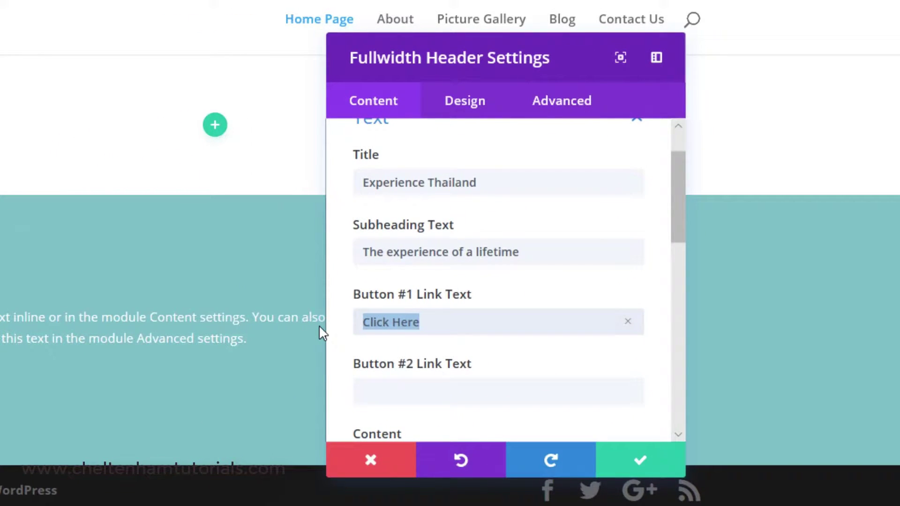
text(Contact Us)
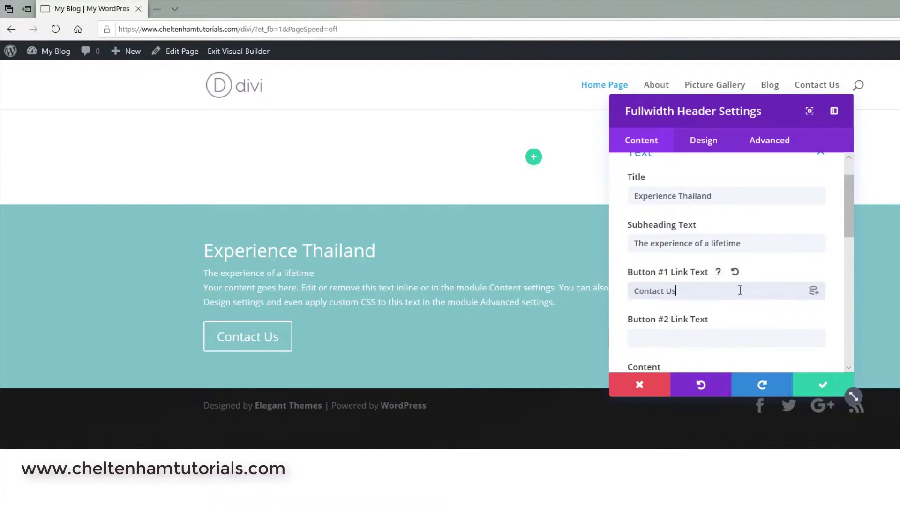
scroll(740, 290, down, 4)
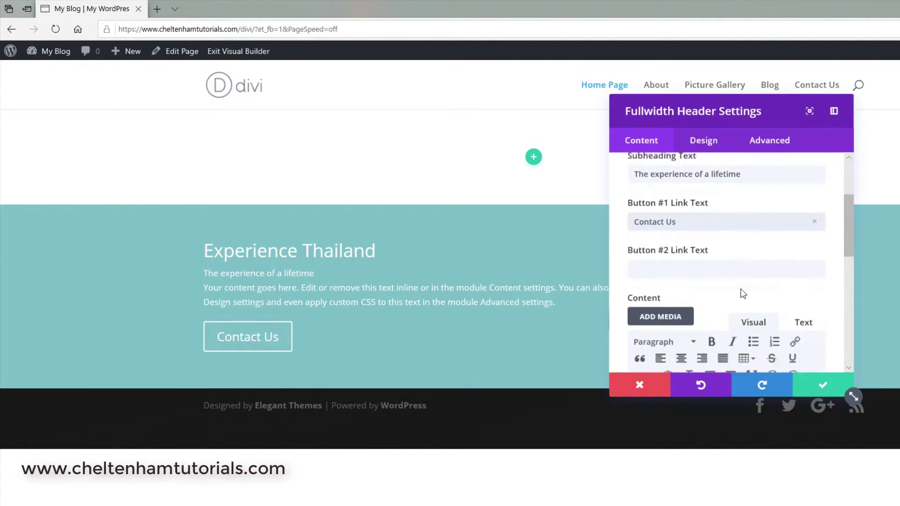
scroll(740, 293, down, 5)
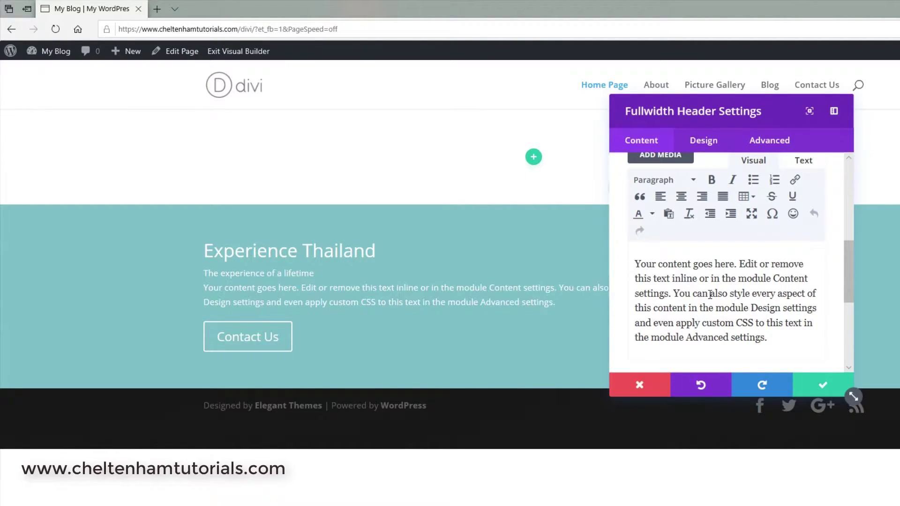
scroll(710, 295, down, 3)
scroll(710, 297, down, 1)
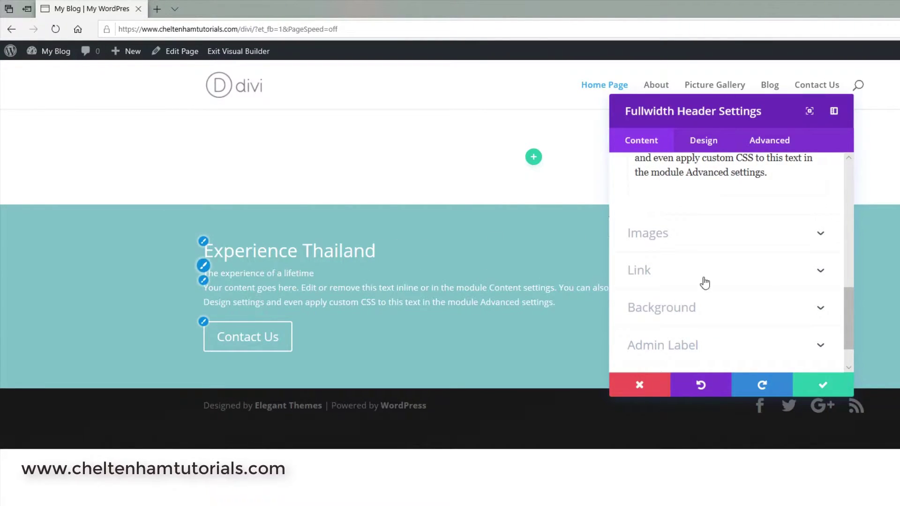
scroll(719, 267, down, 2)
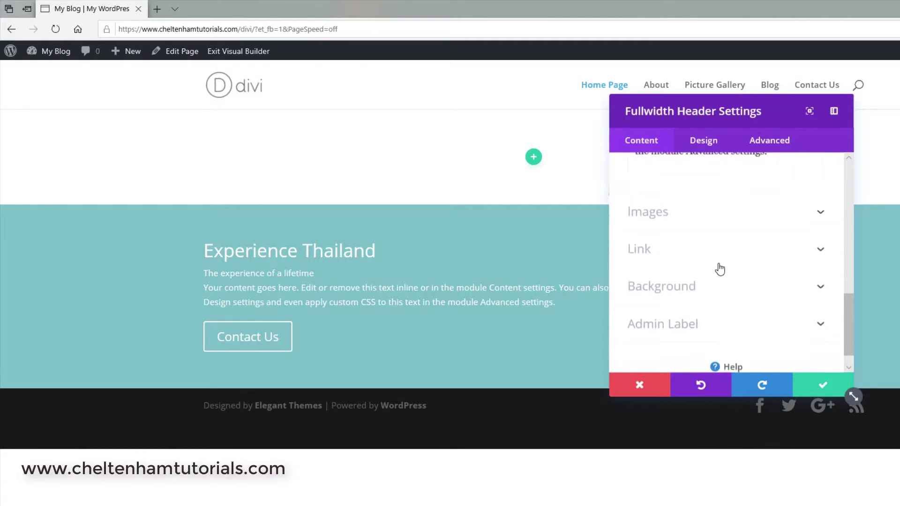
Expand the header's Background options and choose the Image background type after viewing Gradient and Video
click(673, 280)
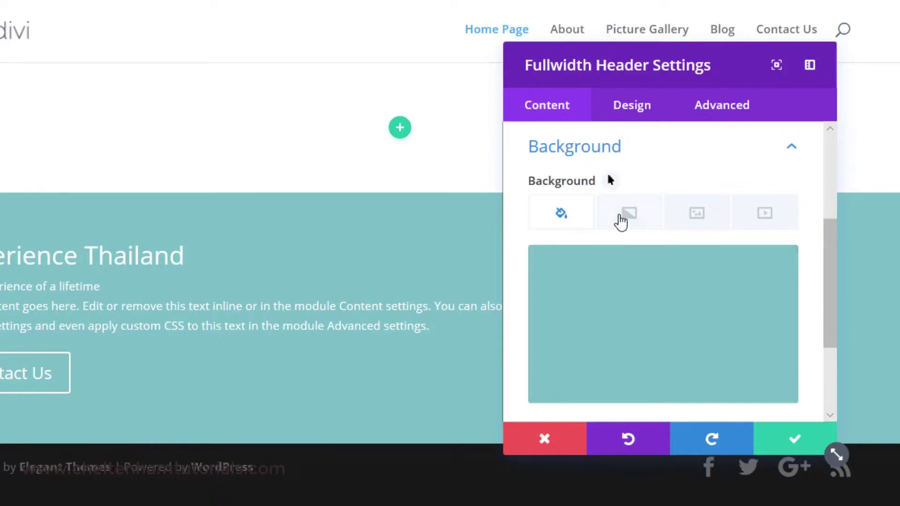
click(628, 217)
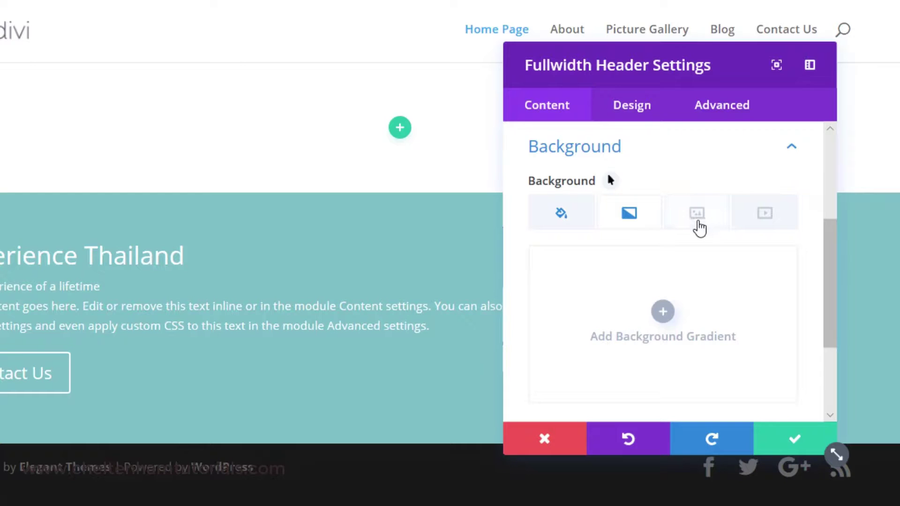
click(697, 226)
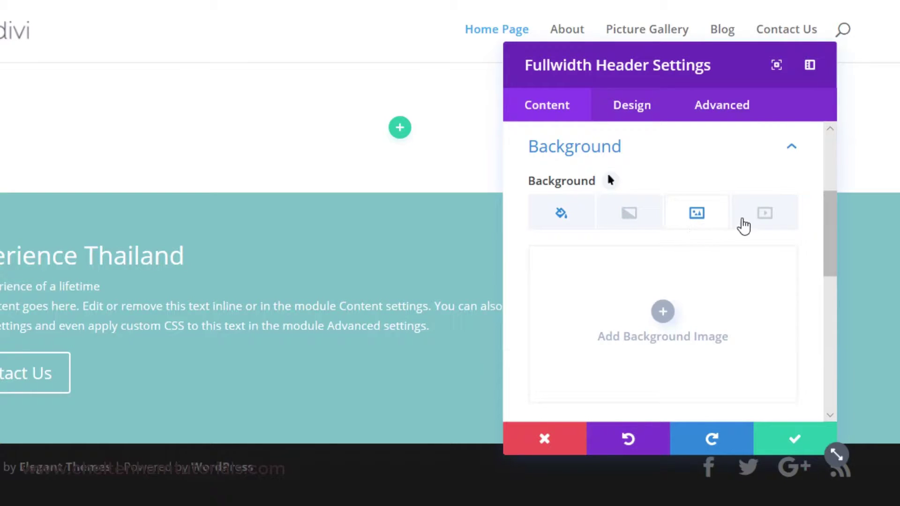
click(765, 219)
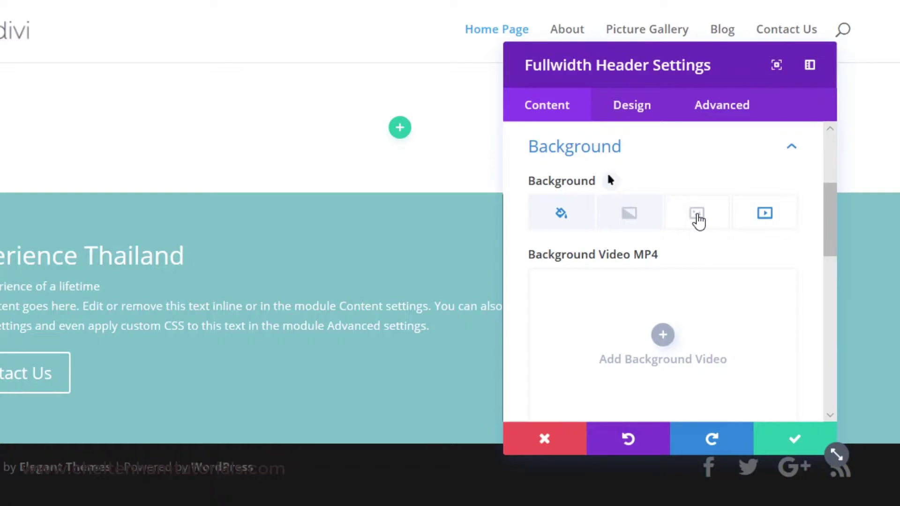
click(697, 219)
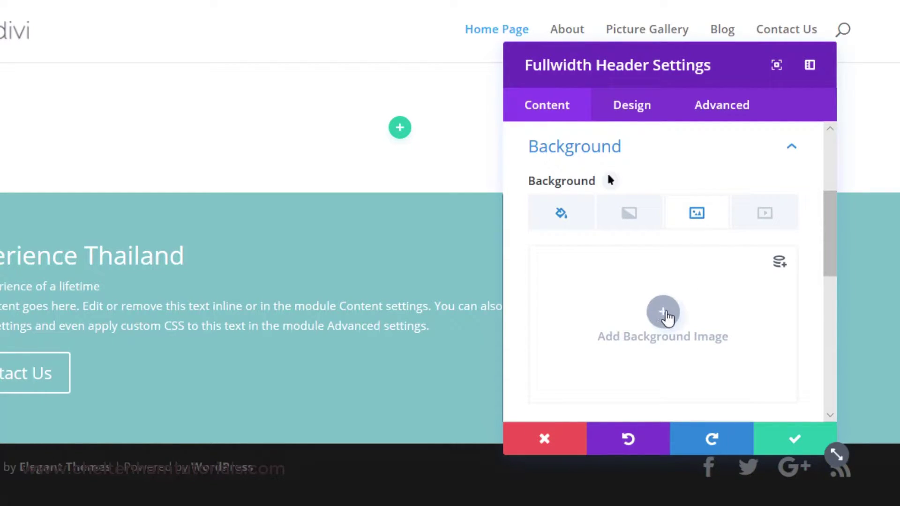
Set the turquoise beach-and-rocks photo Image145.jpg as the header background
click(663, 311)
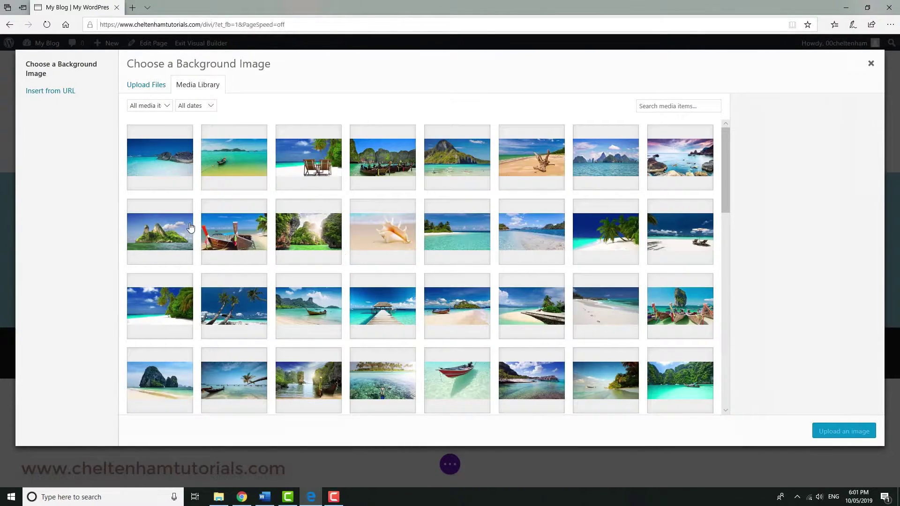
click(173, 166)
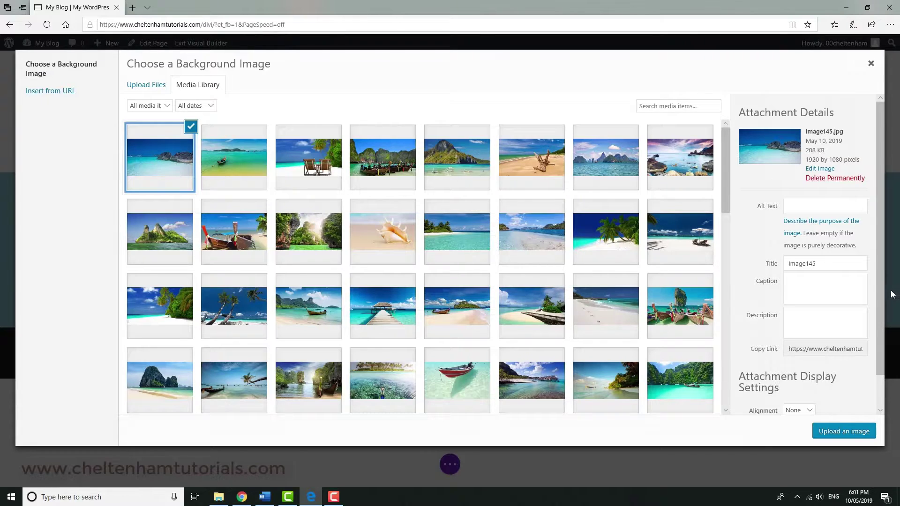
drag(885, 295, 891, 336)
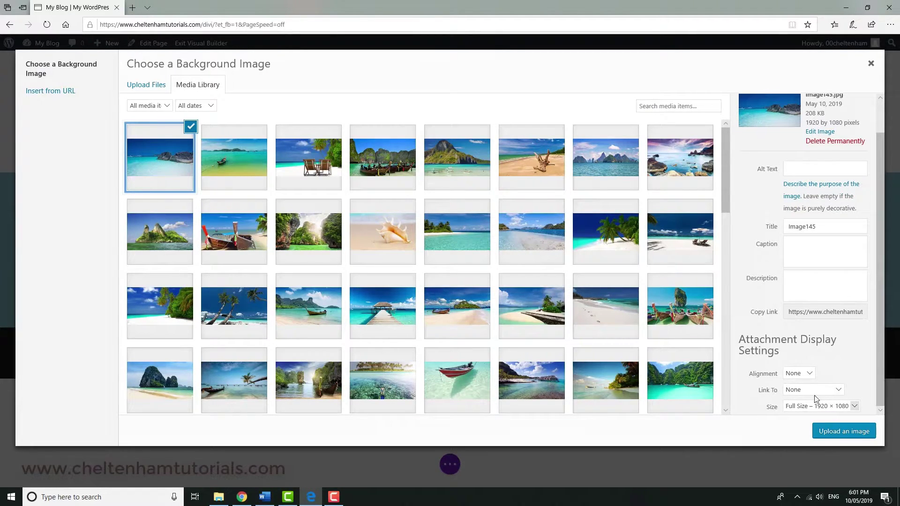
click(833, 436)
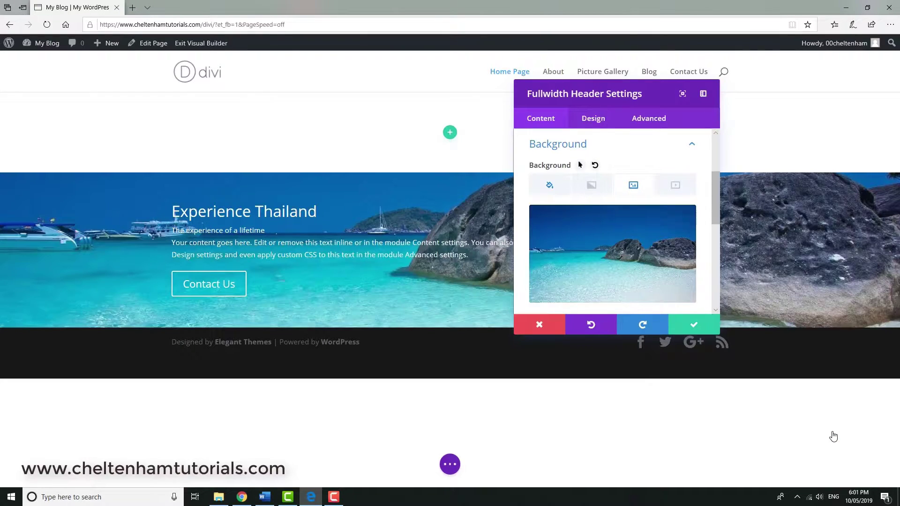
Save the header settings and delete the empty section above the header
click(692, 326)
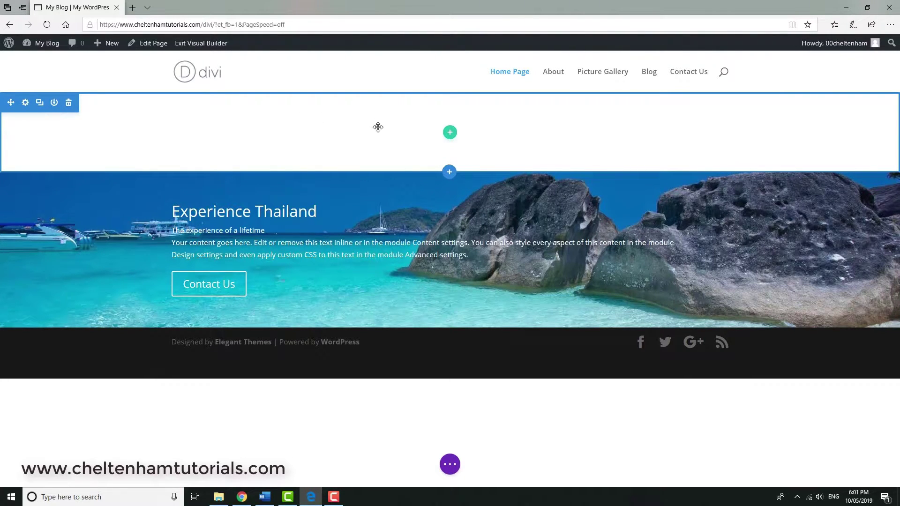
click(68, 103)
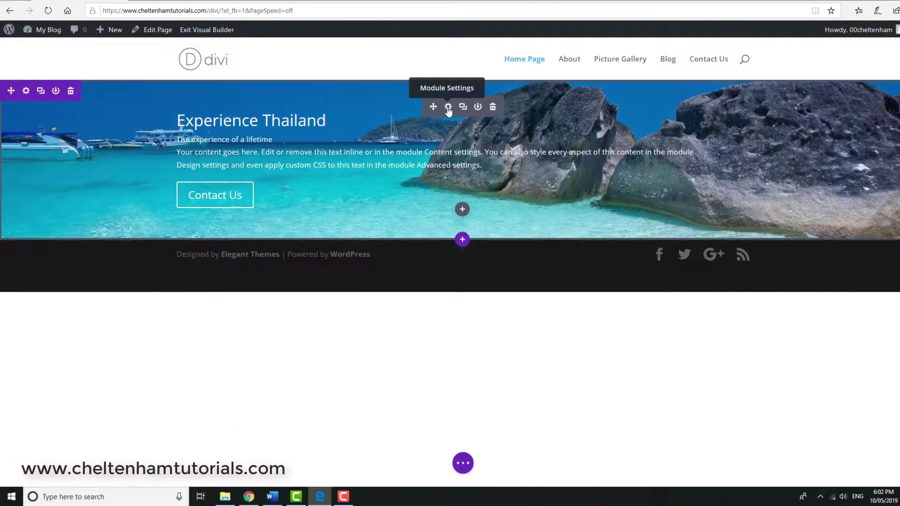
Set the Fullwidth Header's height to 1000px under Design > Sizing
click(448, 109)
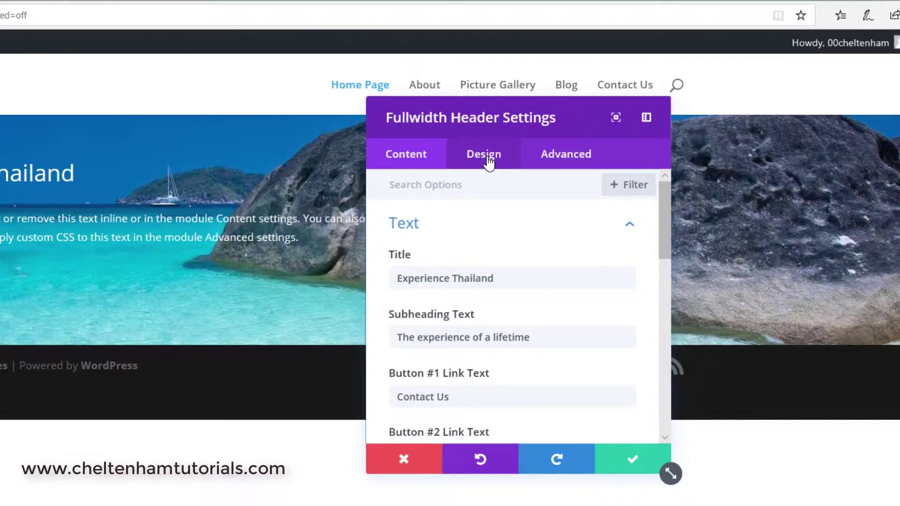
click(486, 158)
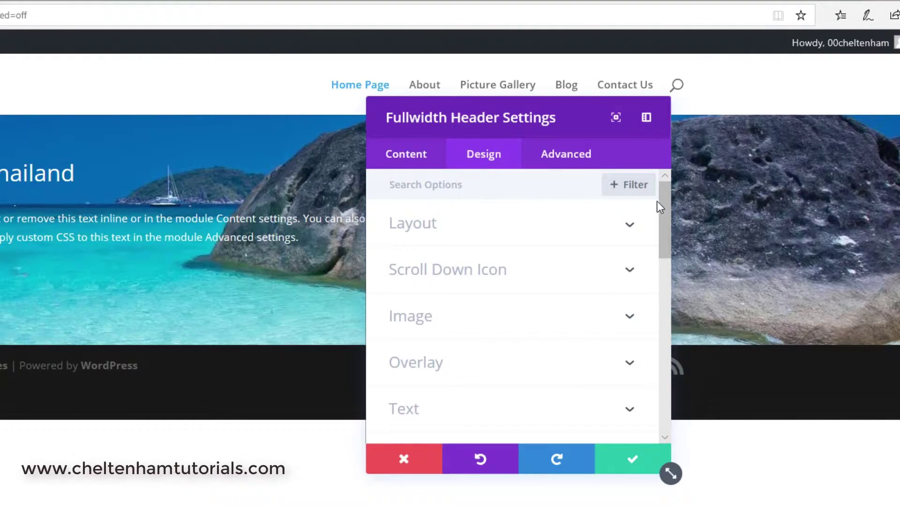
mouse_move(662, 208)
mouse_down()
mouse_move(665, 223)
mouse_move(665, 213)
mouse_up()
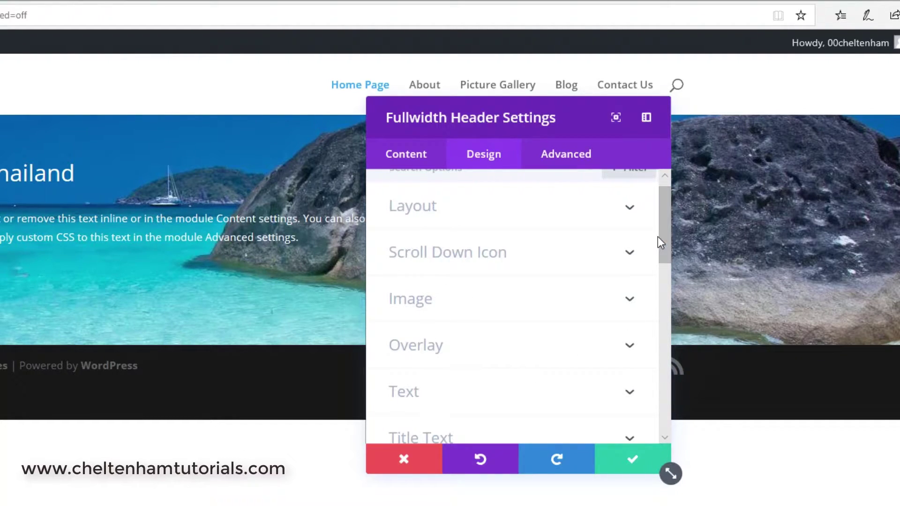
drag(662, 234, 669, 336)
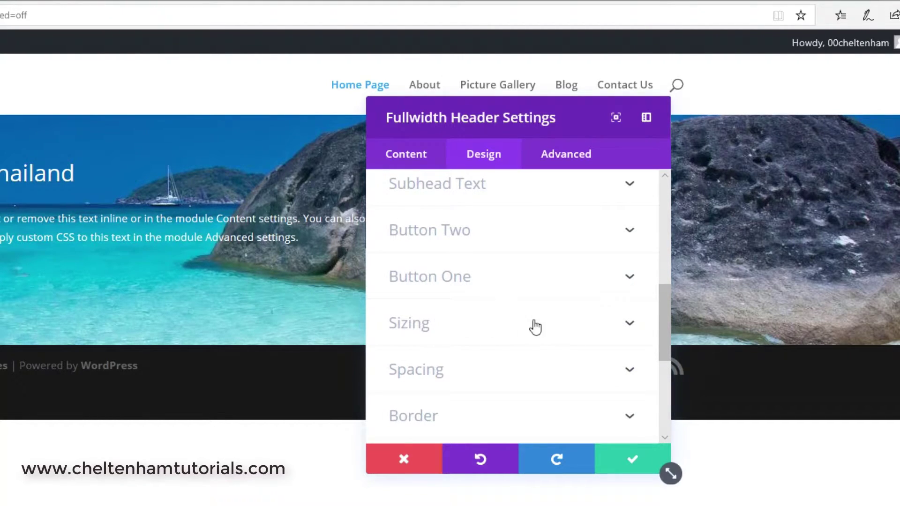
click(632, 326)
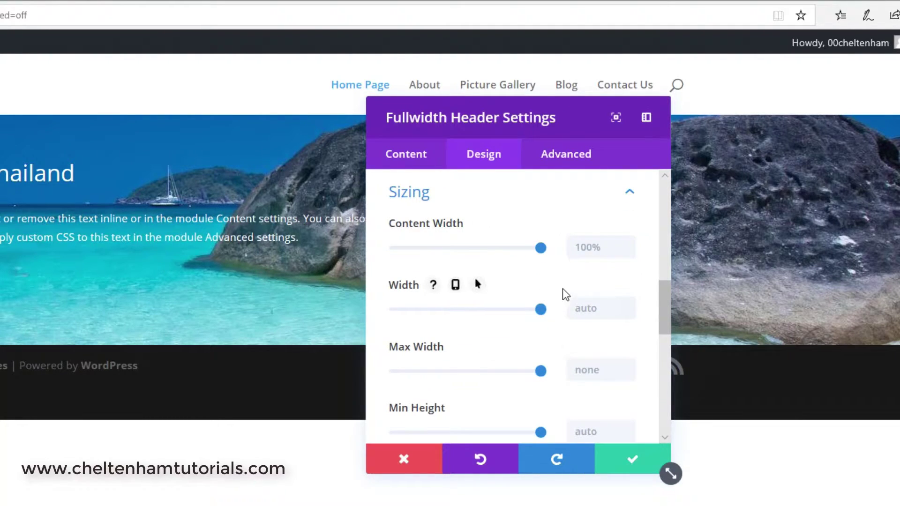
drag(667, 303, 667, 322)
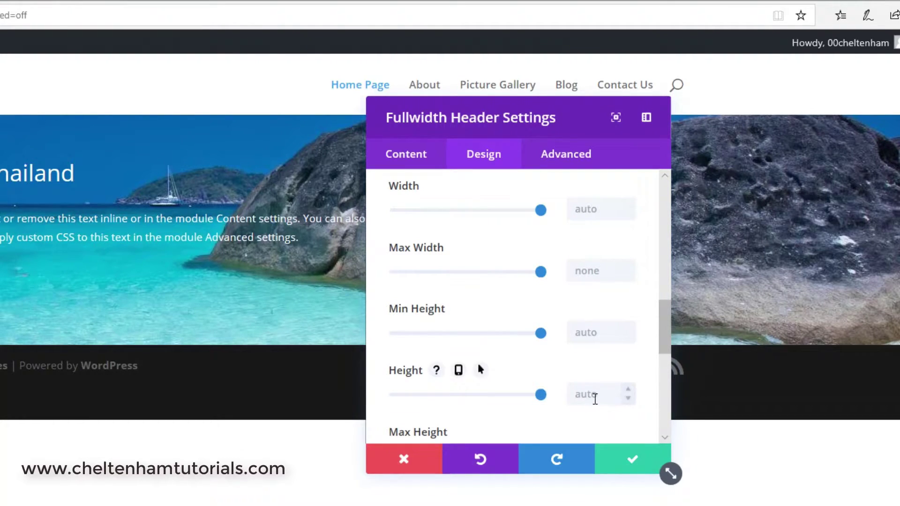
click(516, 394)
drag(516, 395, 552, 390)
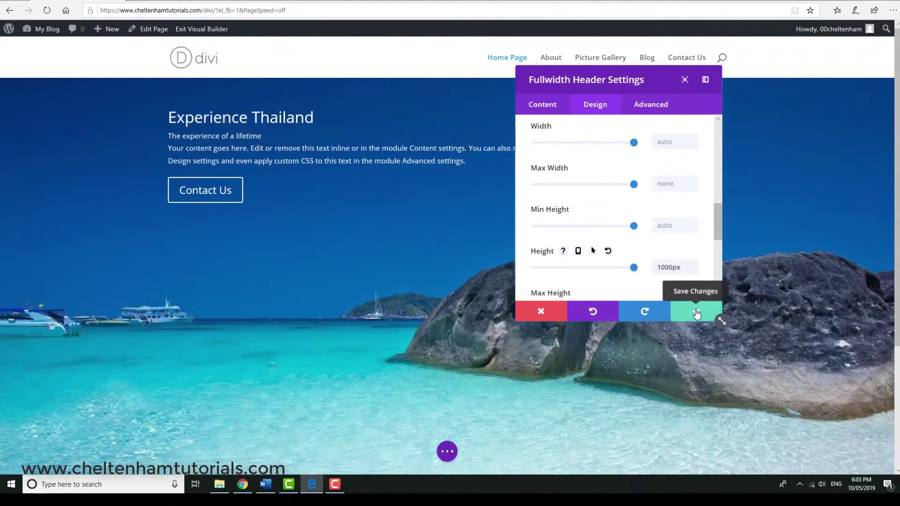
Save the 1000px height, then reopen the header settings at the Background options
click(696, 312)
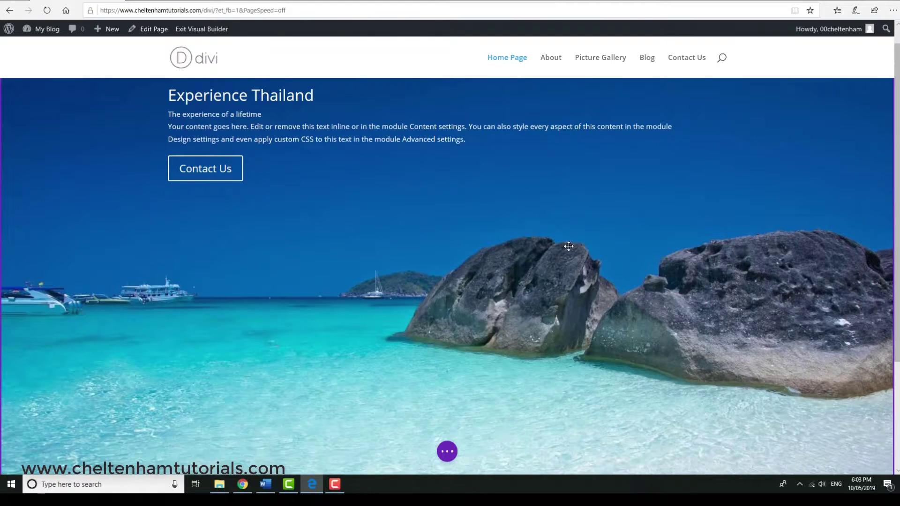
scroll(568, 246, down, 3)
scroll(568, 246, up, 3)
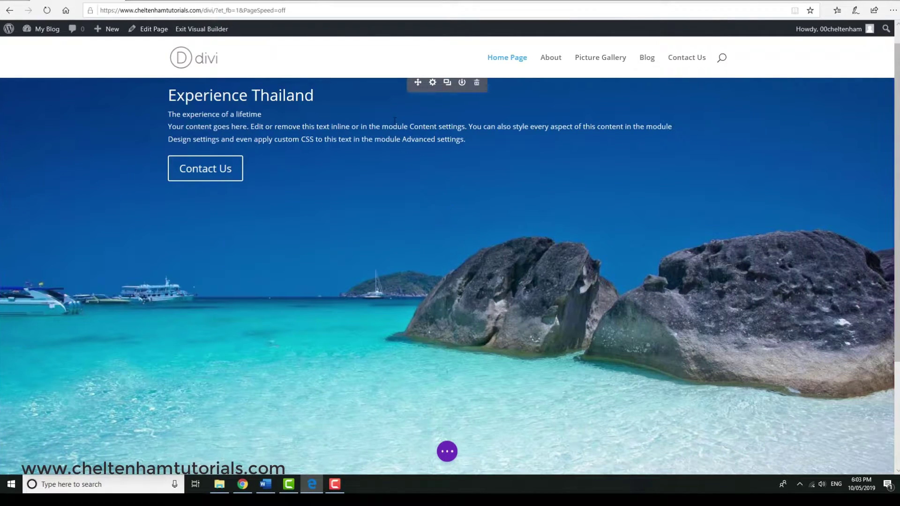
scroll(359, 155, up, 1)
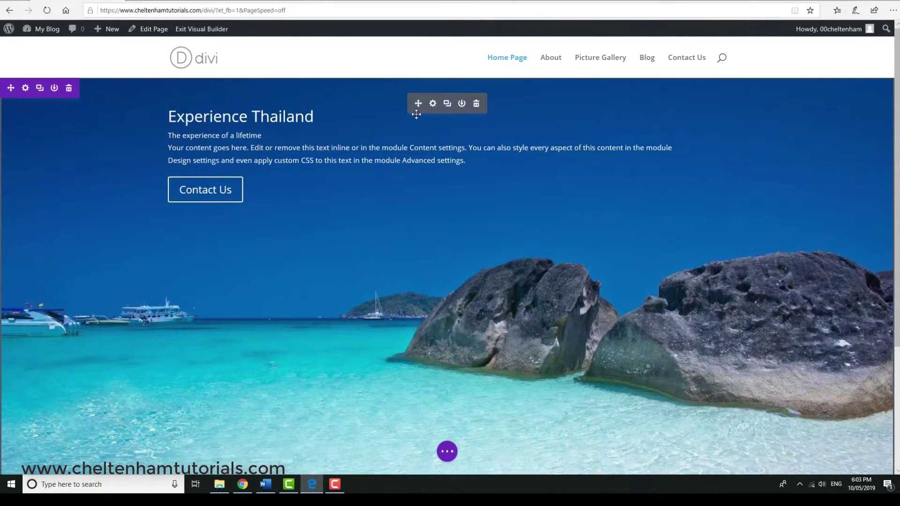
click(433, 104)
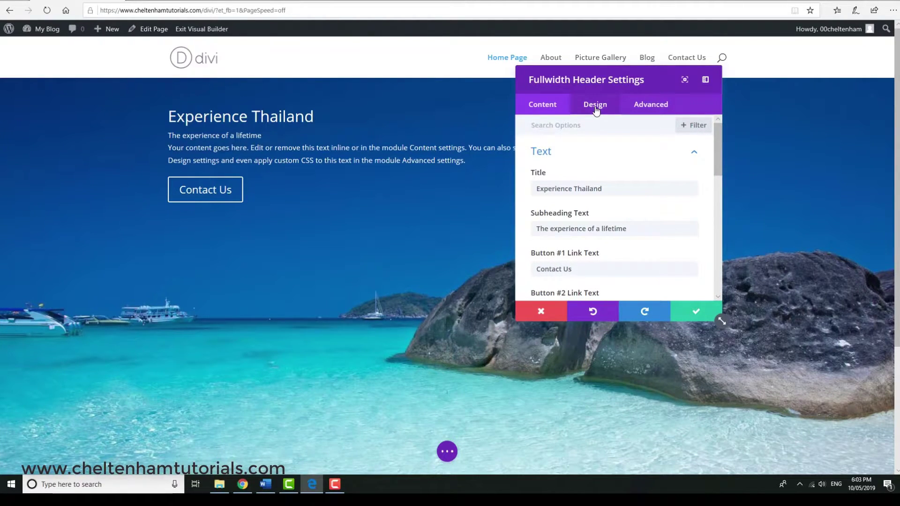
scroll(594, 167, down, 5)
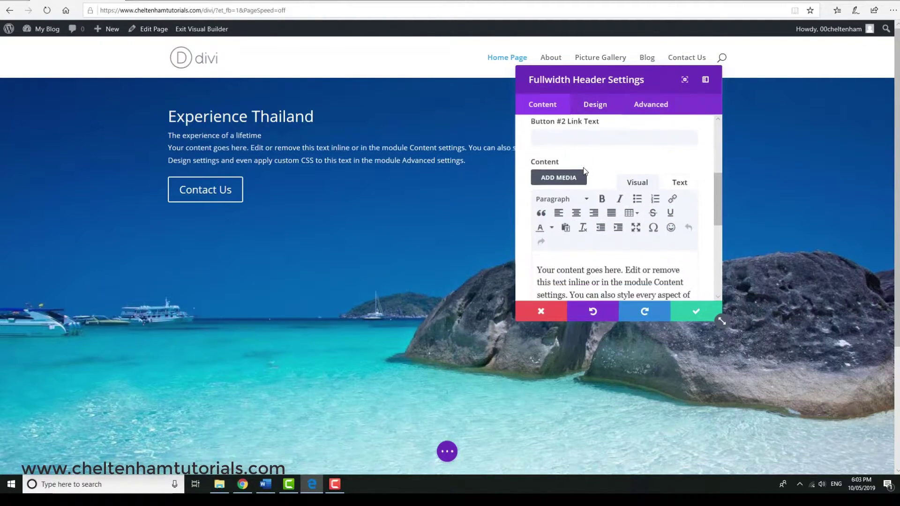
scroll(583, 171, down, 4)
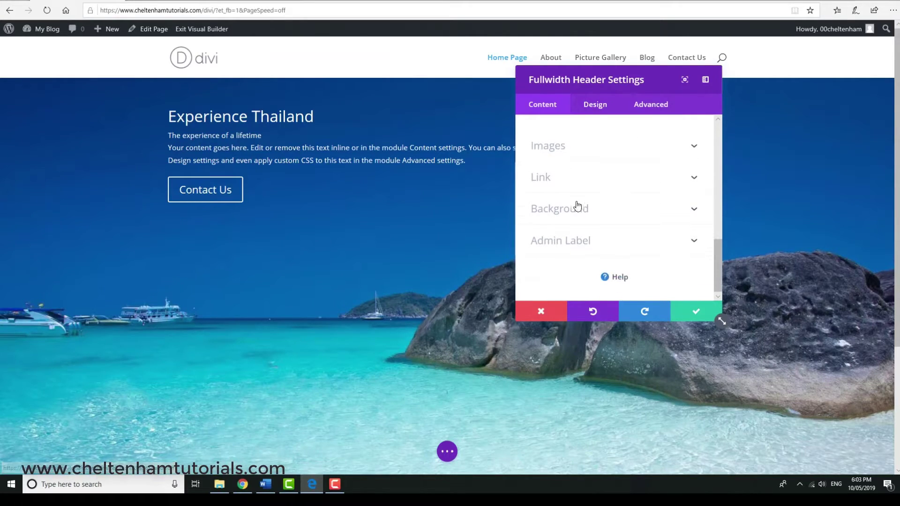
click(574, 212)
Replace the beach background with the green jungle cliff photo Image124.jpg
mouse_move(680, 207)
click(683, 207)
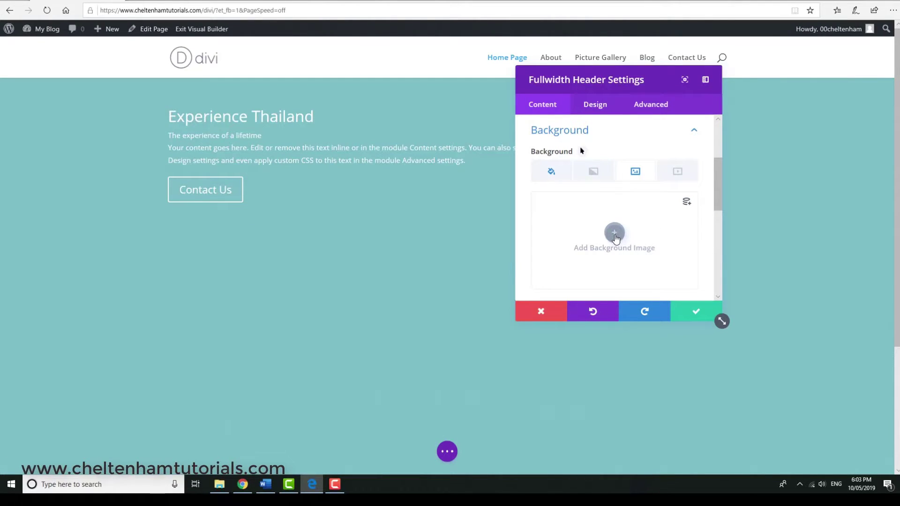
click(614, 235)
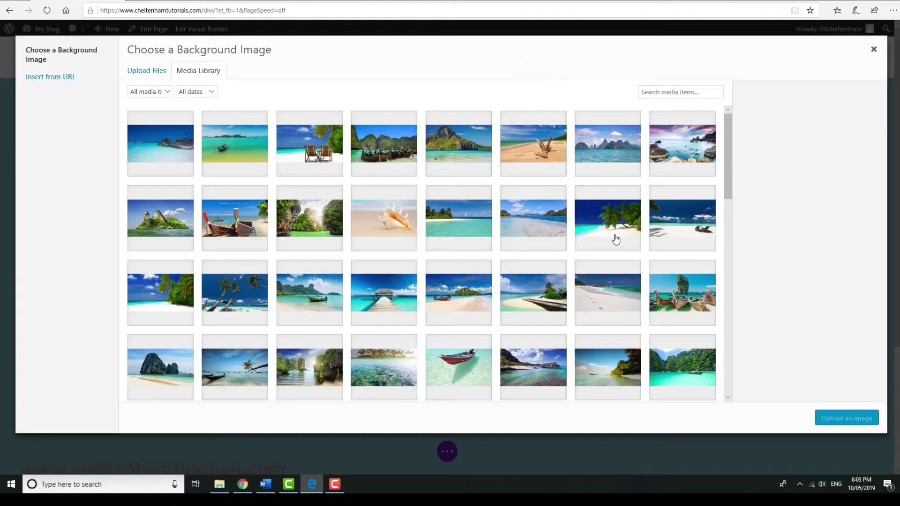
click(322, 222)
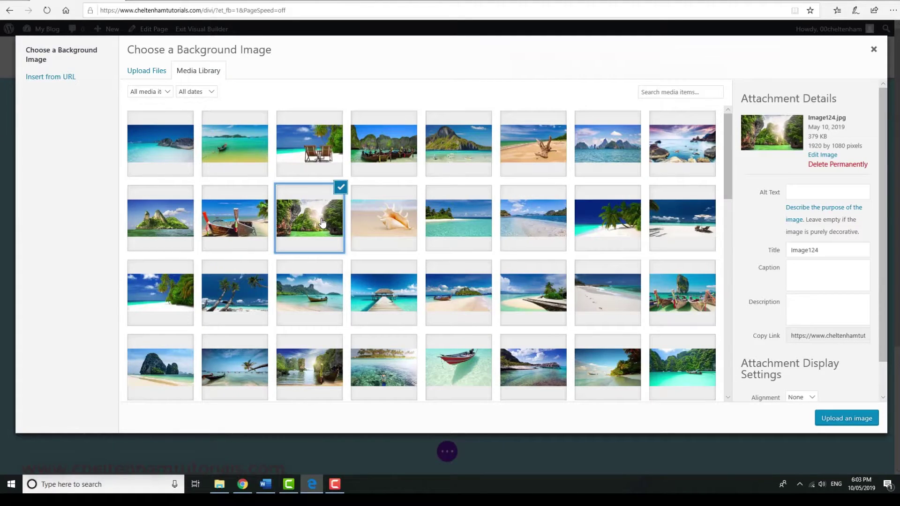
click(829, 421)
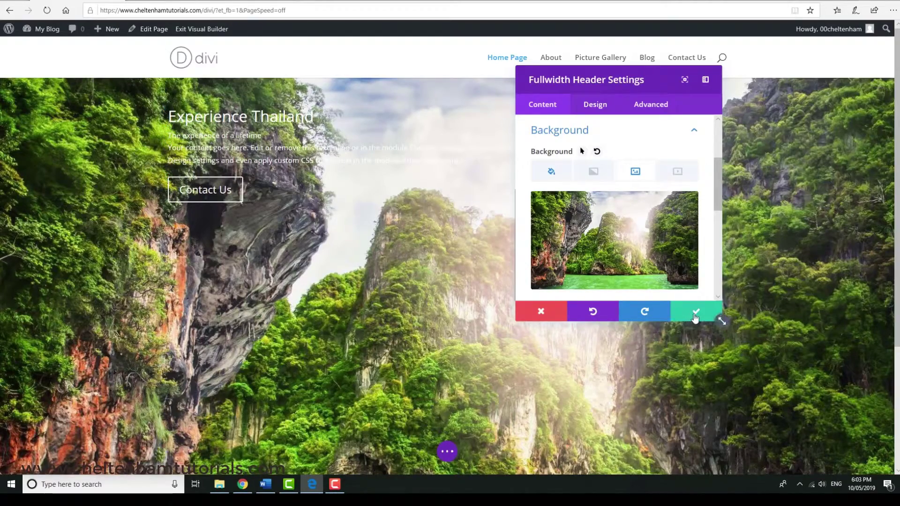
Save the header with its new cliff background and scroll the page to review it
click(696, 311)
scroll(474, 321, down, 2)
scroll(474, 313, down, 3)
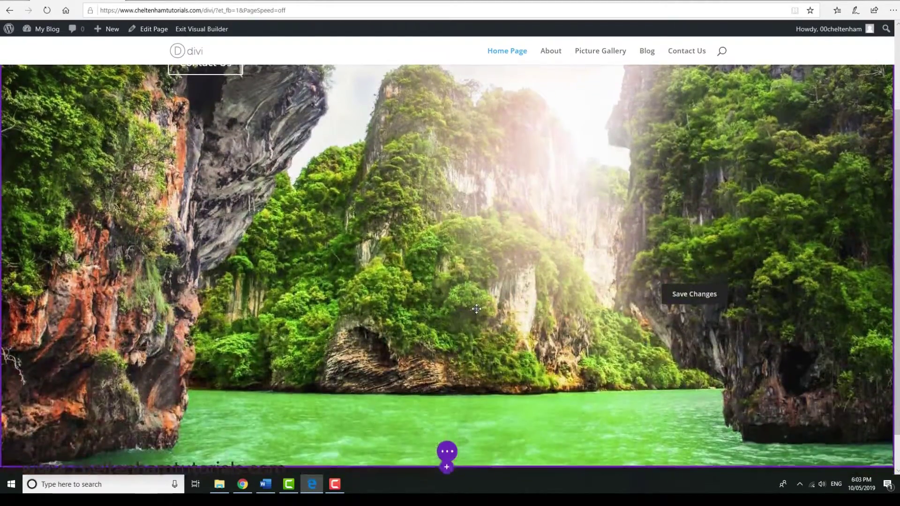
scroll(475, 307, up, 5)
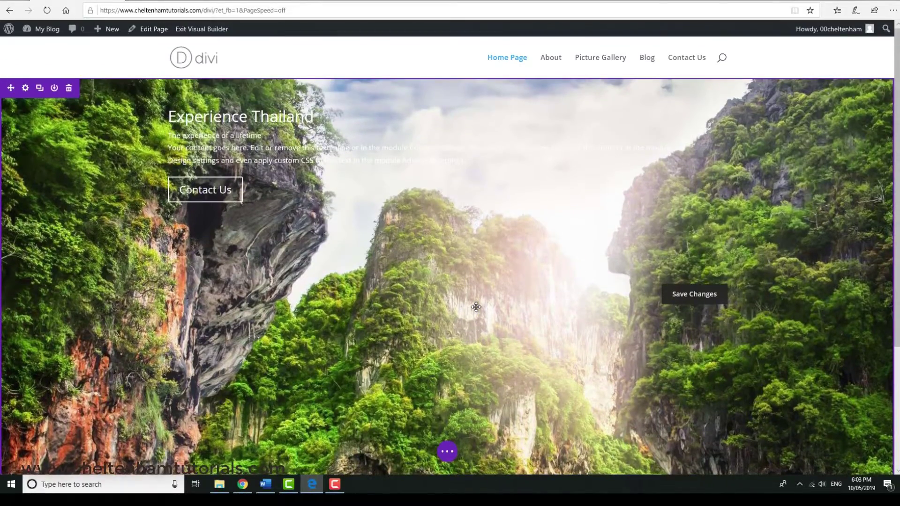
scroll(476, 305, down, 4)
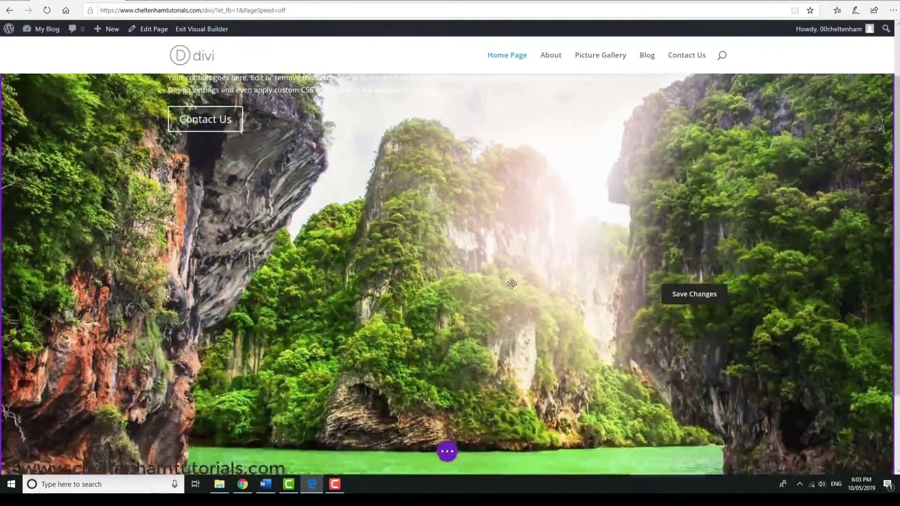
scroll(501, 283, up, 3)
scroll(500, 283, up, 1)
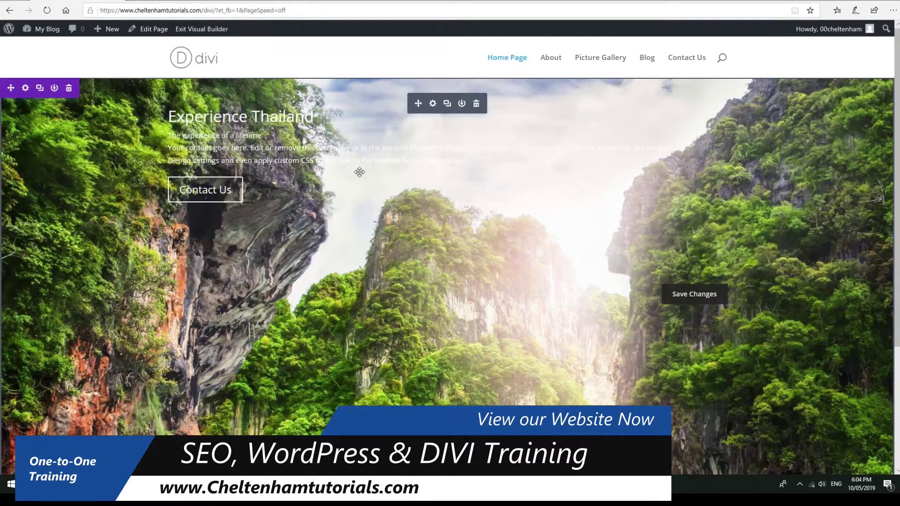
Raise the fullwidth header's custom top padding to 228px and save the setting
click(433, 104)
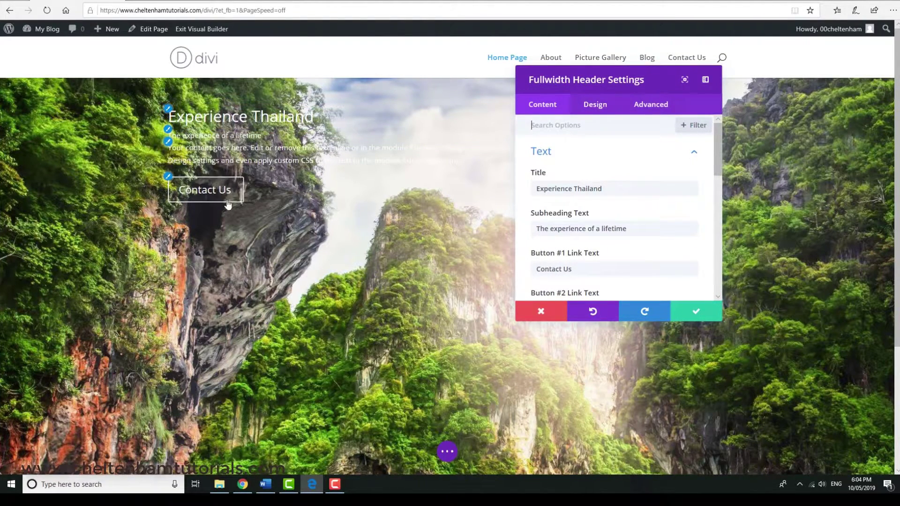
click(595, 105)
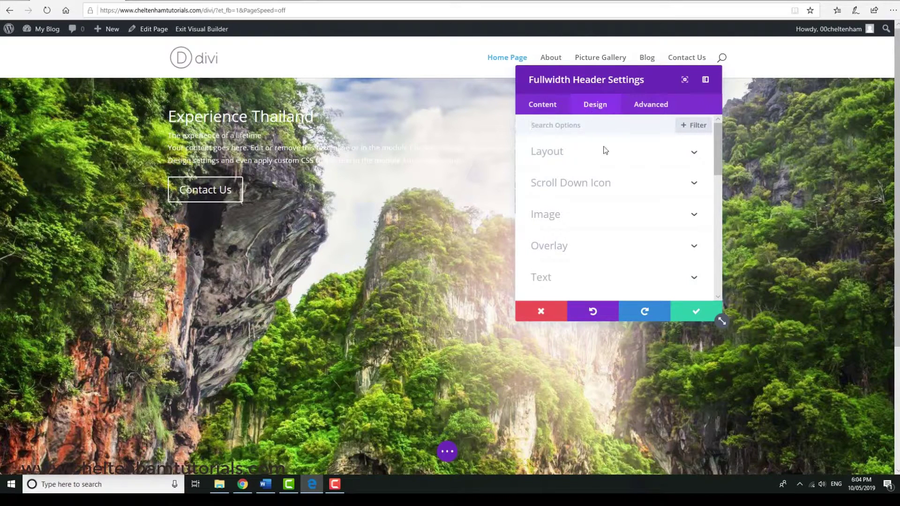
drag(718, 149, 730, 220)
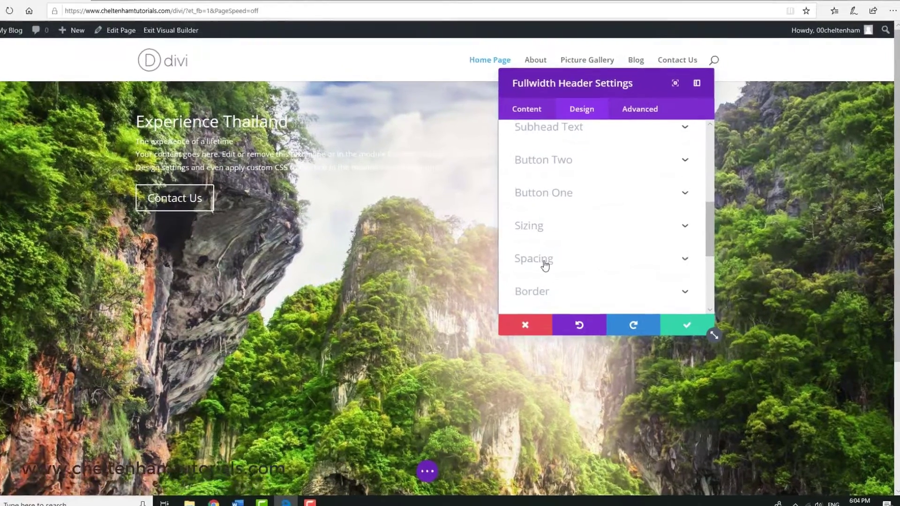
click(559, 249)
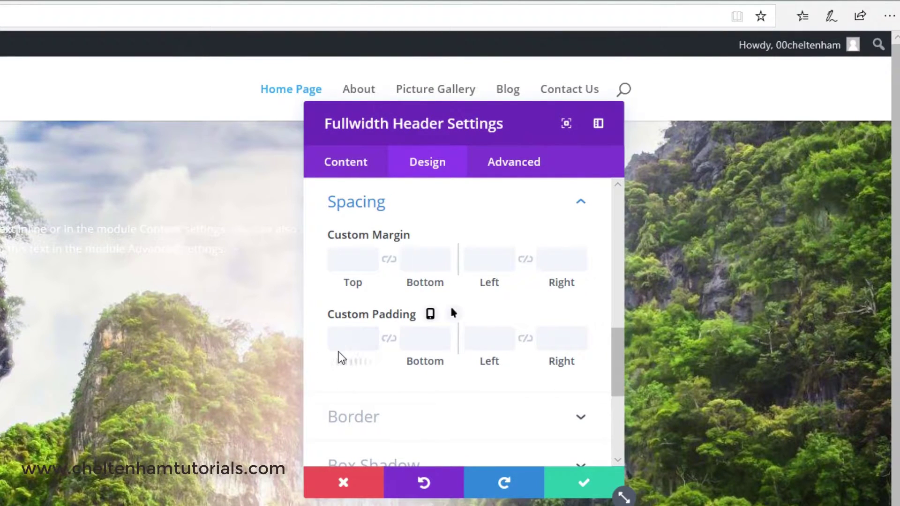
click(370, 338)
key(Up)
key(Up)
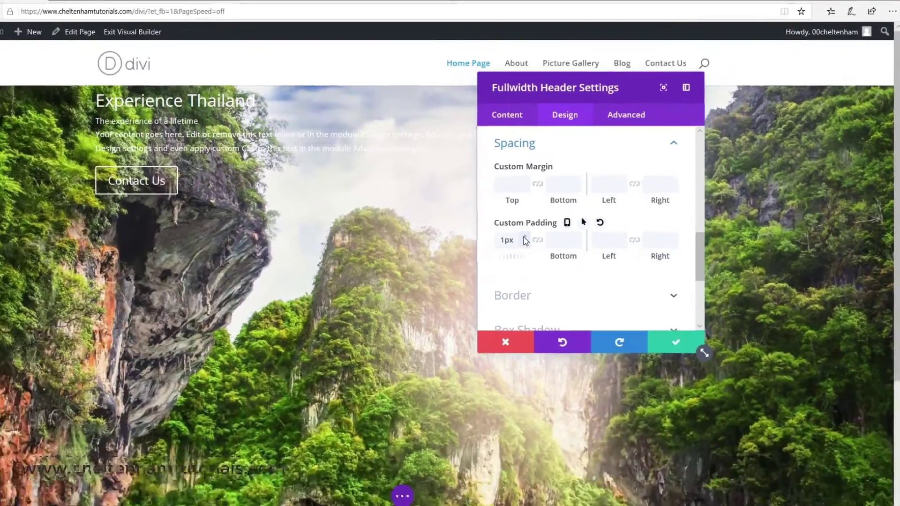
key(Up)
key(Up)
key(Up)
key(Up)
key(Up)
key(Up)
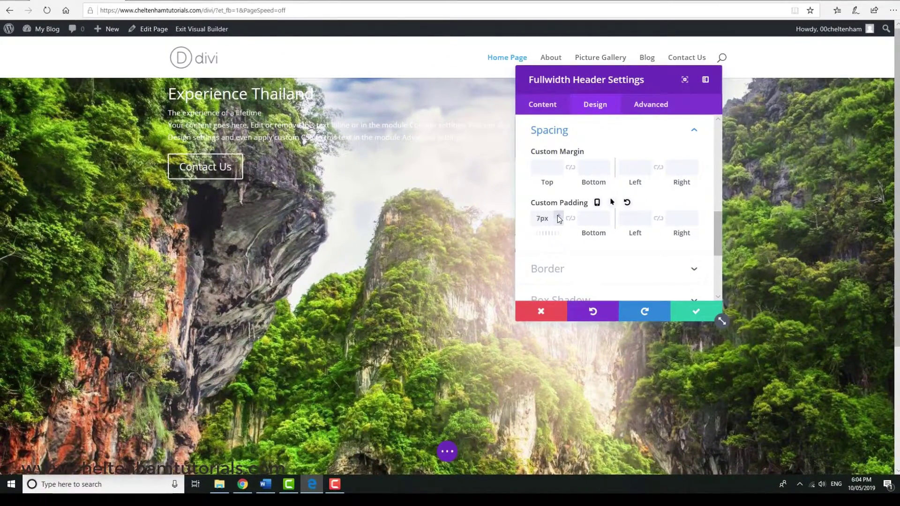
key(Up)
key(Up)
key(Up)
key(Up)
key(Up)
key(Up)
key(Up)
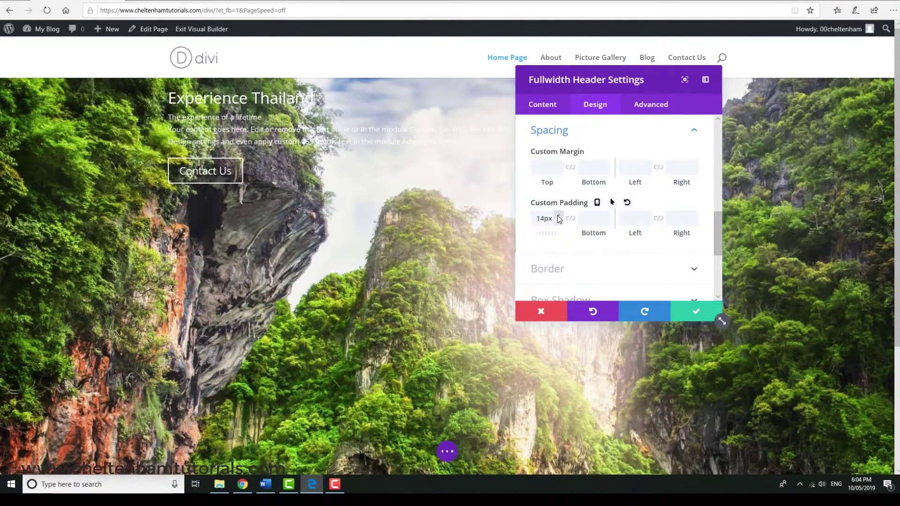
key(Up)
key(Up)
key(Up)
key(Up)
key(Up)
key(Up)
key(Up)
key(Up)
key(Up)
key(Up)
key(Up)
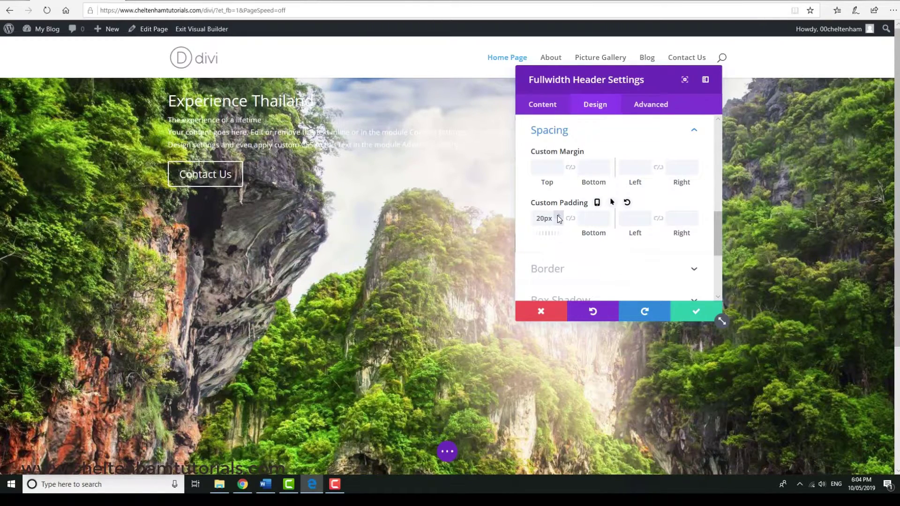
key(Up)
key(Up)
key(Up)
key(Up)
key(Up)
key(Up)
key(Up)
key(Up)
key(Up)
key(Up)
key(Up)
key(Up)
key(Up)
key(Up)
key(Up)
key(Up)
key(Up)
key(Up)
key(Up)
key(Up)
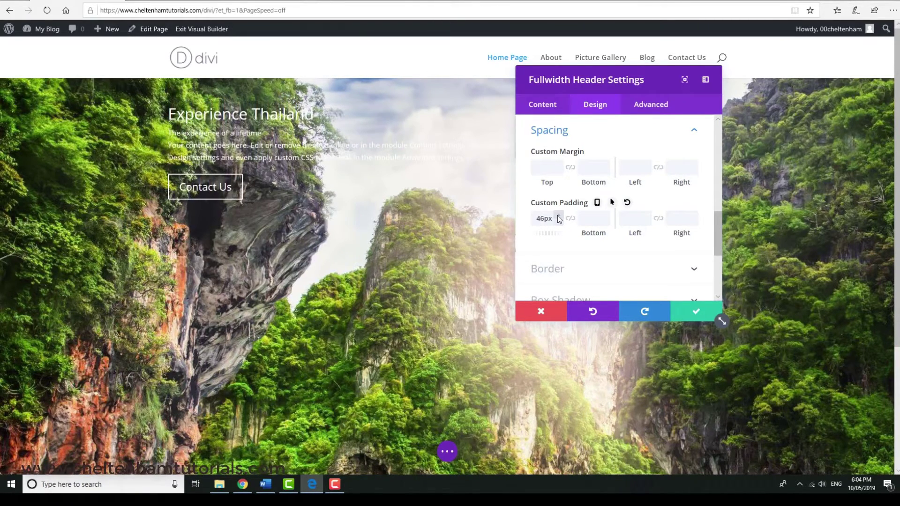
key(Up)
key(Up)
key(Up)
key(Up)
key(Up)
key(Up)
key(Up)
key(Up)
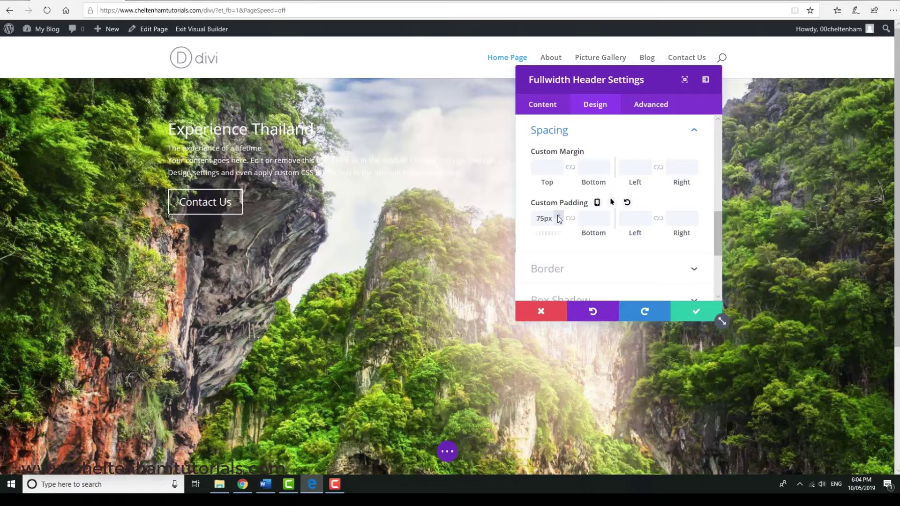
key(Up)
key(Up)
key(Up)
key(Up)
key(Up)
key(Up)
key(Up)
key(Up)
key(Up)
key(Up)
key(Up)
key(Up)
key(Up)
key(Up)
key(Up)
key(Up)
key(Up)
key(Up)
key(Up)
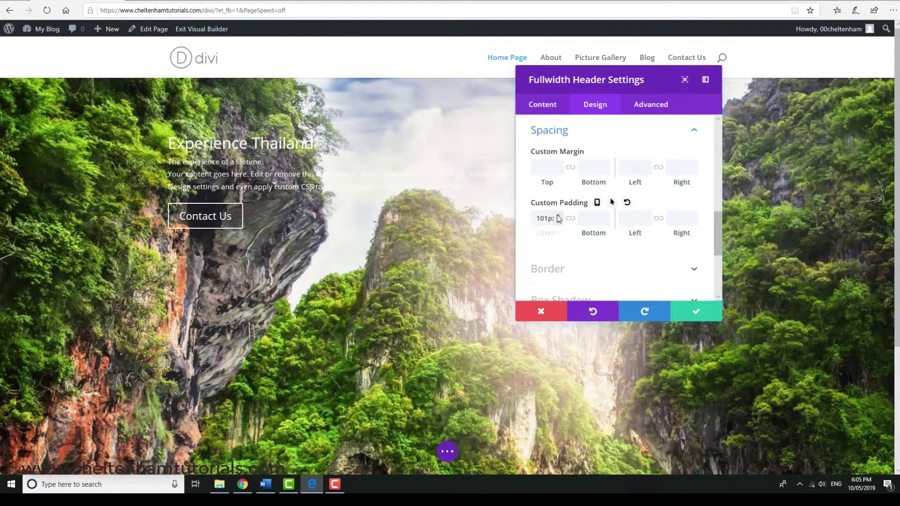
key(Up)
key(Up)
key(Up)
key(Up)
key(Up)
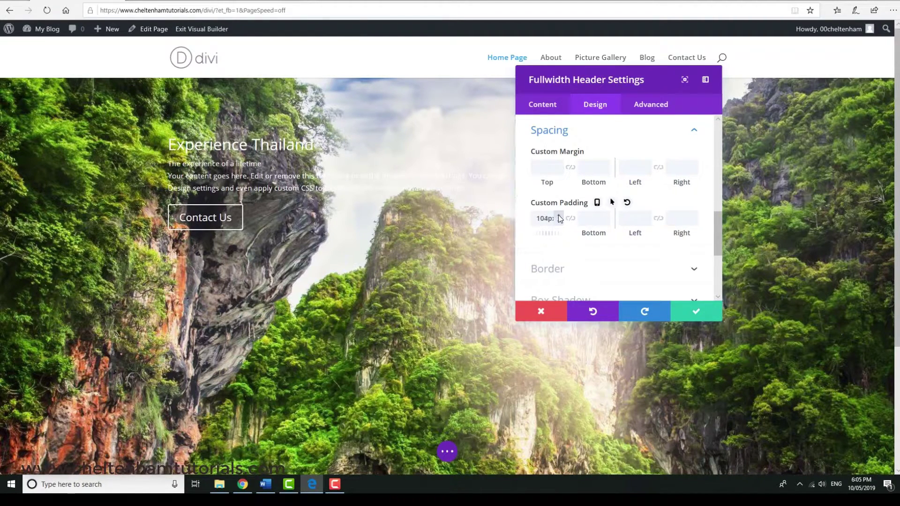
key(Up)
key(Up)
key(Up)
key(Up)
key(Up)
key(Up)
key(Up)
key(Up)
key(Up)
key(Up)
key(Up)
key(Up)
key(Up)
key(Up)
key(Up)
key(Up)
key(Up)
key(Up)
key(Up)
key(Up)
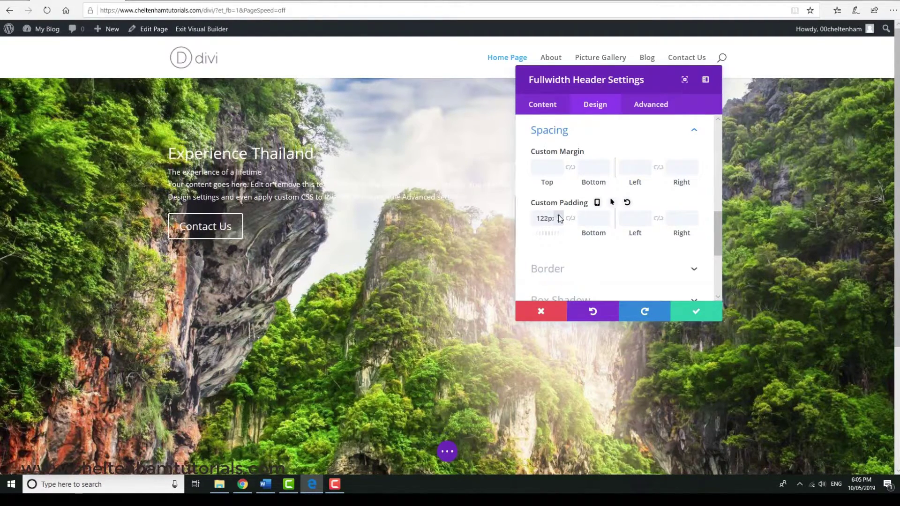
key(Up)
key(Up)
key(Up)
key(Up)
key(Up)
key(Up)
key(Up)
key(Up)
key(Up)
key(Up)
key(Up)
key(Up)
key(Up)
key(Up)
key(Up)
key(Up)
key(Up)
key(Up)
key(Up)
key(Up)
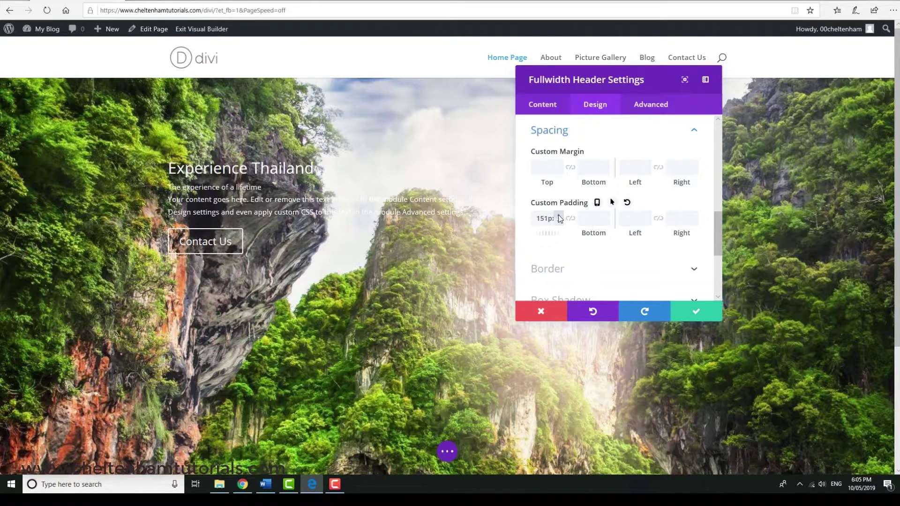
key(Up)
key(Up)
key(Up)
key(Up)
key(Up)
key(Up)
key(Up)
key(Up)
key(Up)
key(Up)
key(Up)
key(Up)
key(Up)
key(Up)
key(Up)
key(Up)
key(Up)
key(Up)
key(Up)
key(Up)
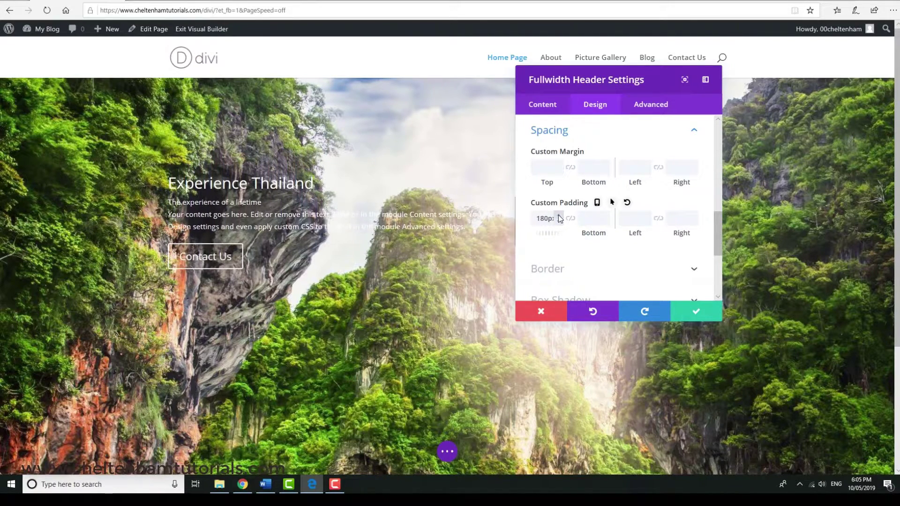
key(Up)
key(Up)
key(Up)
key(Up)
key(Up)
key(Up)
key(Up)
key(Up)
key(Up)
key(Up)
key(Up)
key(Up)
key(Up)
key(Up)
key(Up)
key(Up)
key(Up)
key(Up)
key(Up)
key(Up)
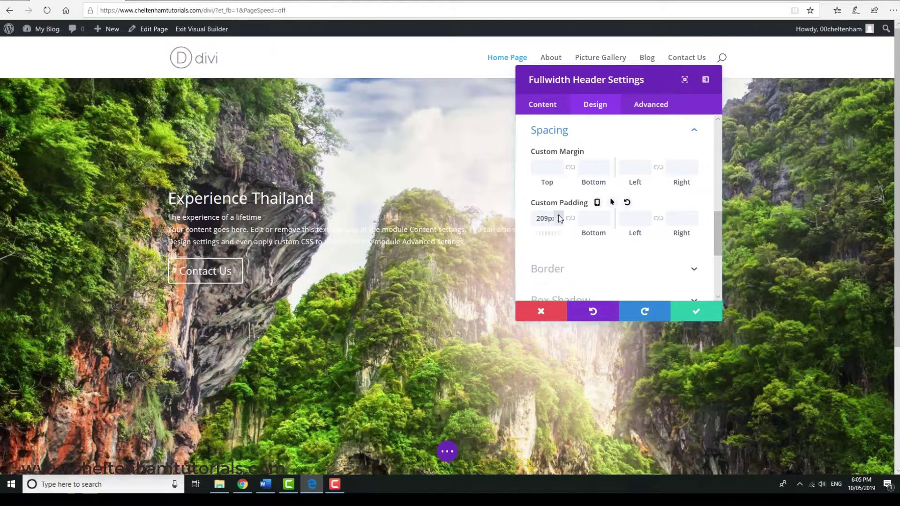
key(Up)
key(Up)
key(Up)
key(Up)
key(Up)
key(Up)
key(Up)
key(Up)
key(Up)
key(Up)
key(Up)
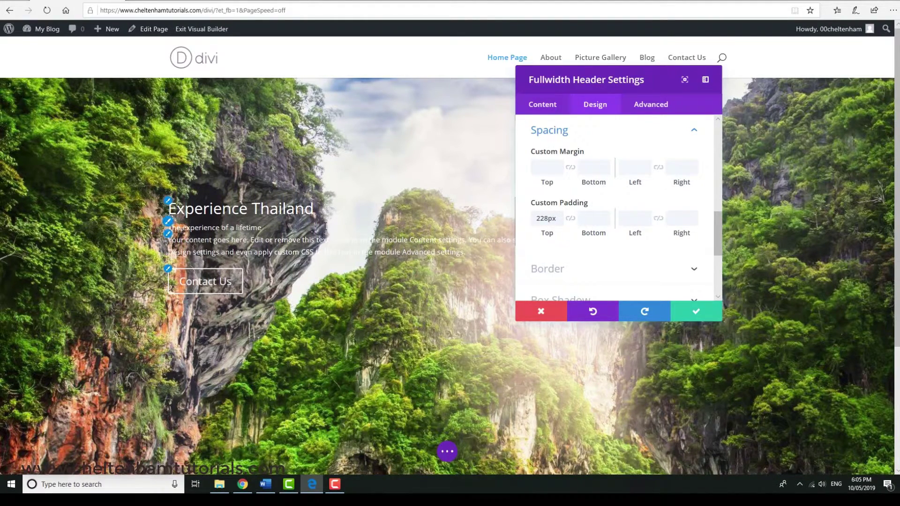
click(698, 312)
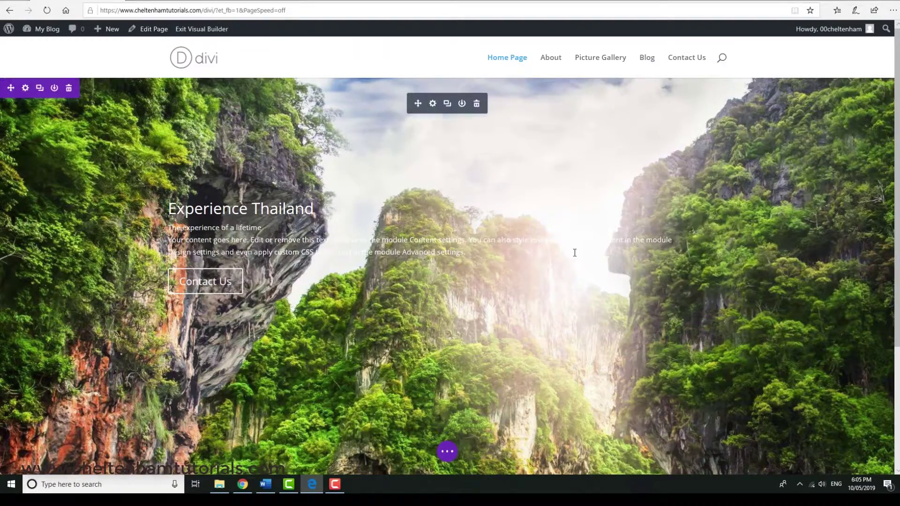
Reopen the fullwidth header's Design options and scroll down to the Title Text group
scroll(583, 236, down, 3)
scroll(583, 235, up, 3)
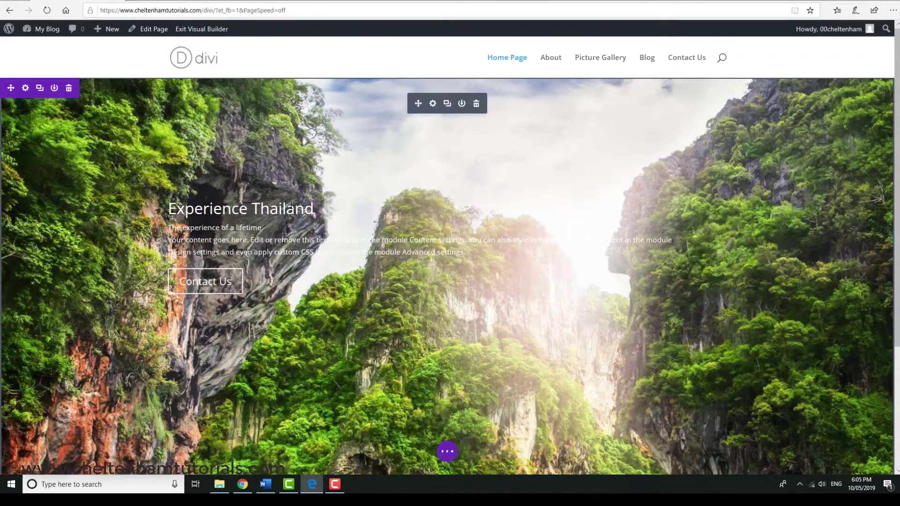
click(433, 104)
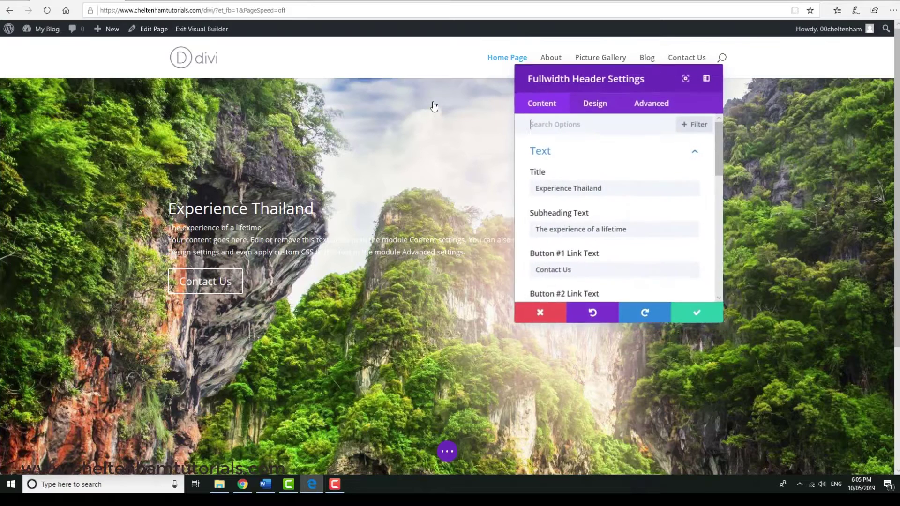
click(600, 107)
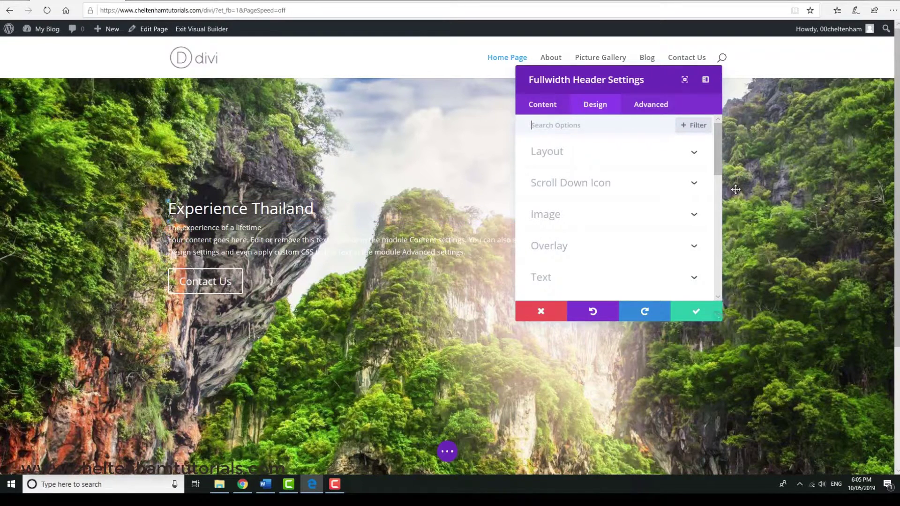
drag(716, 161, 718, 183)
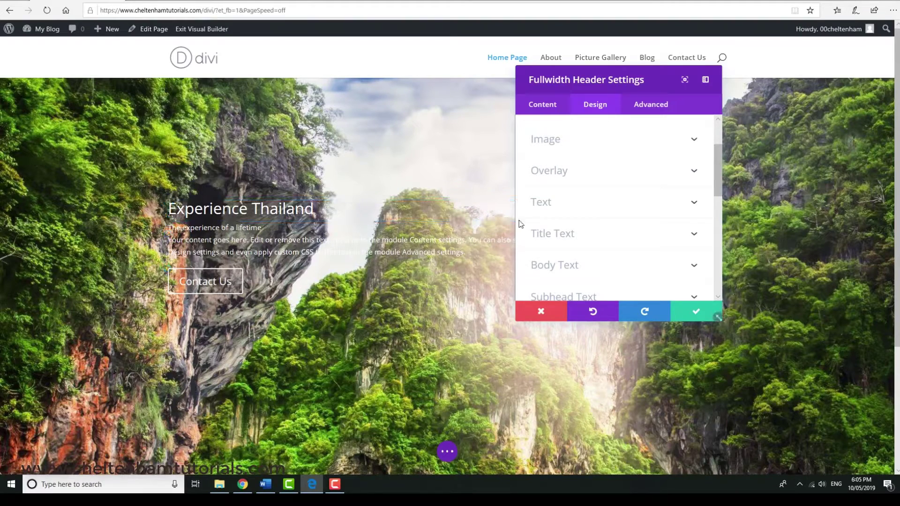
Set the Experience Thailand title font to Alegreya
click(694, 234)
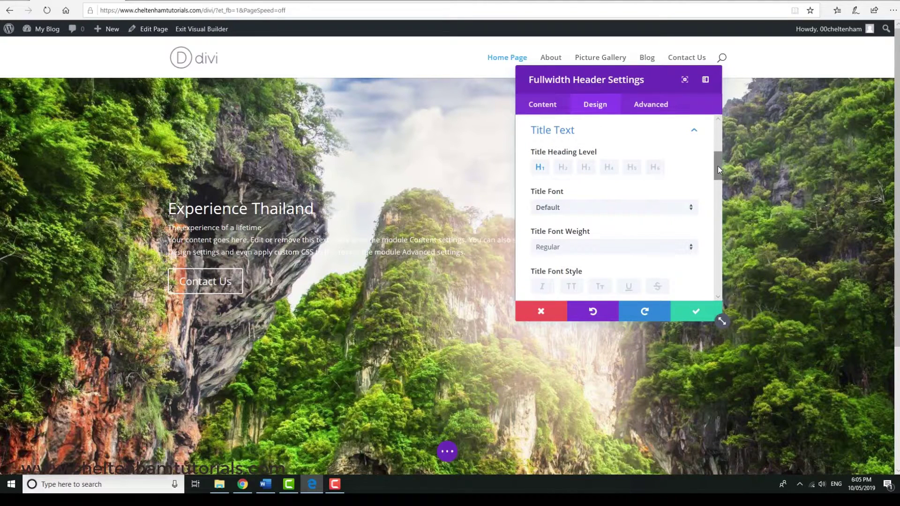
scroll(718, 169, down, 1)
drag(716, 173, 716, 168)
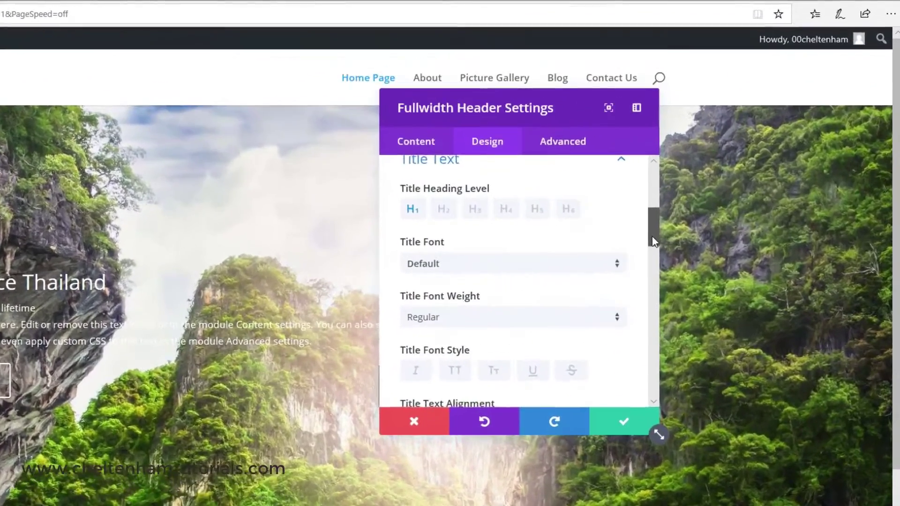
drag(715, 174, 716, 176)
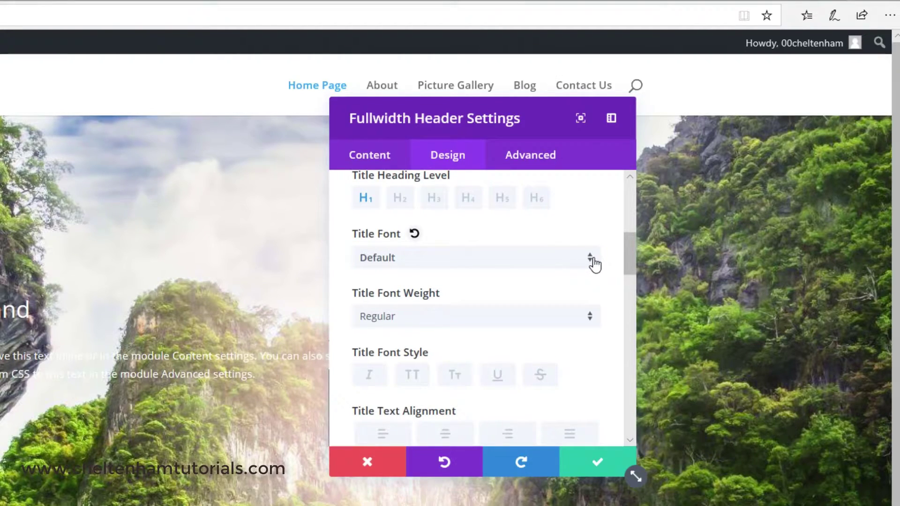
click(595, 263)
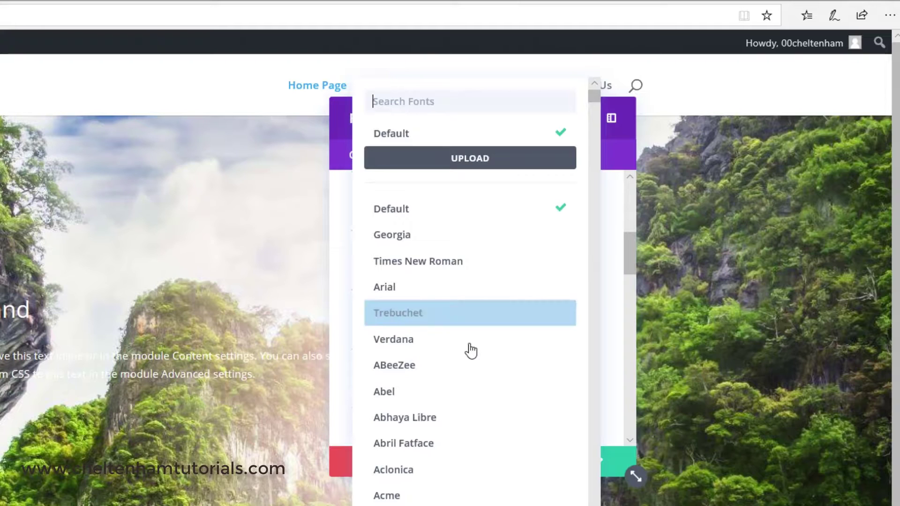
scroll(469, 351, down, 3)
scroll(464, 356, down, 5)
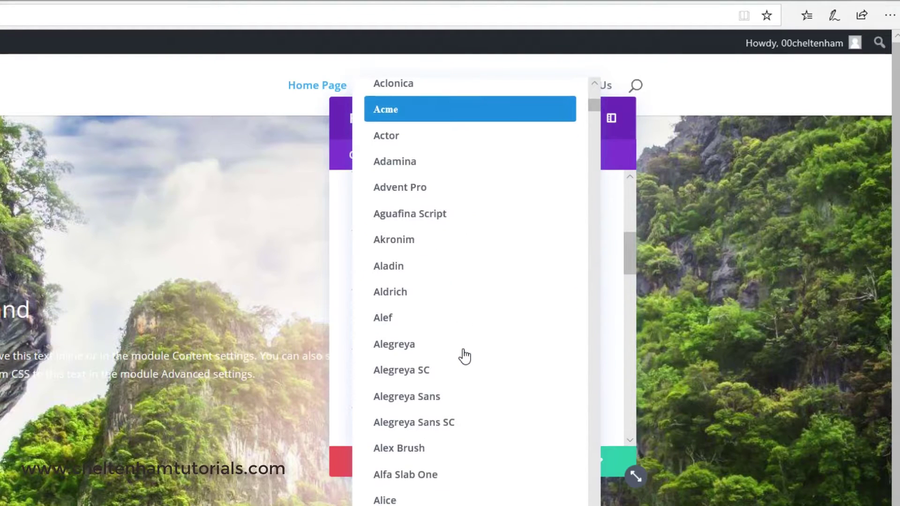
click(416, 347)
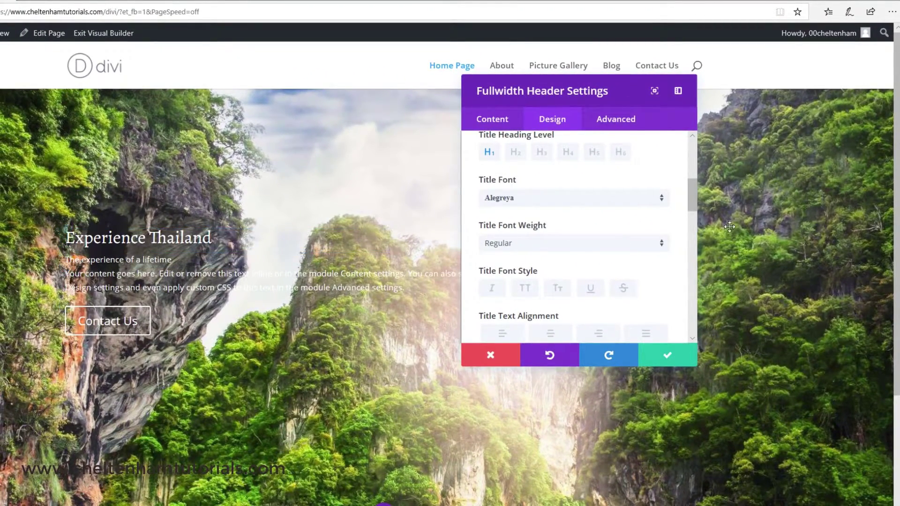
Change the title font weight from Heavy to Bold
drag(691, 193, 693, 209)
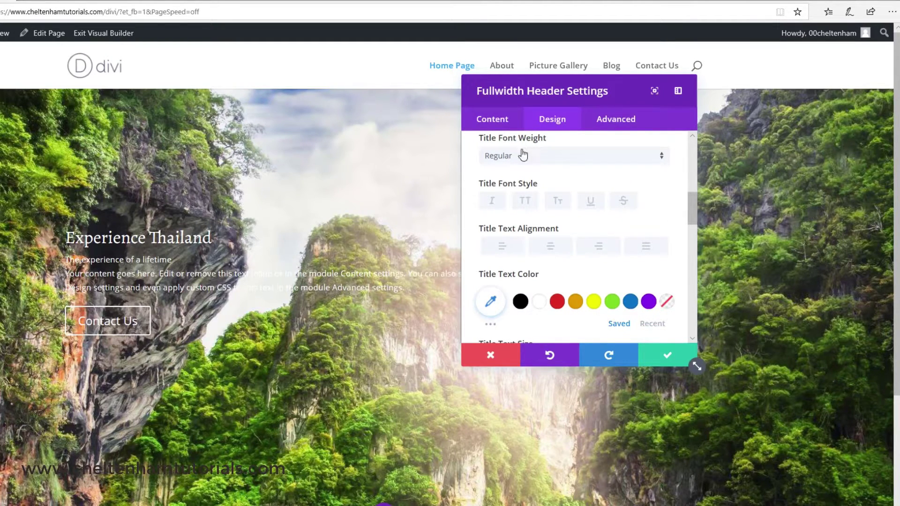
click(662, 159)
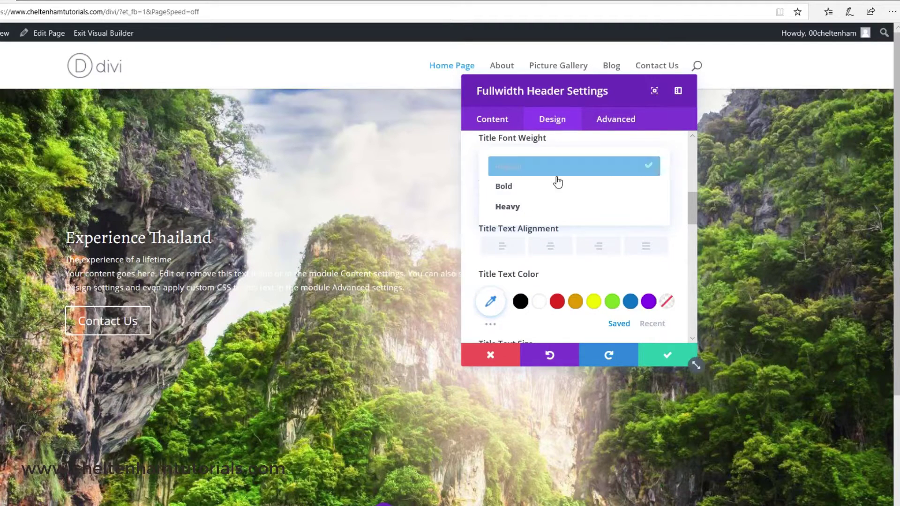
click(515, 209)
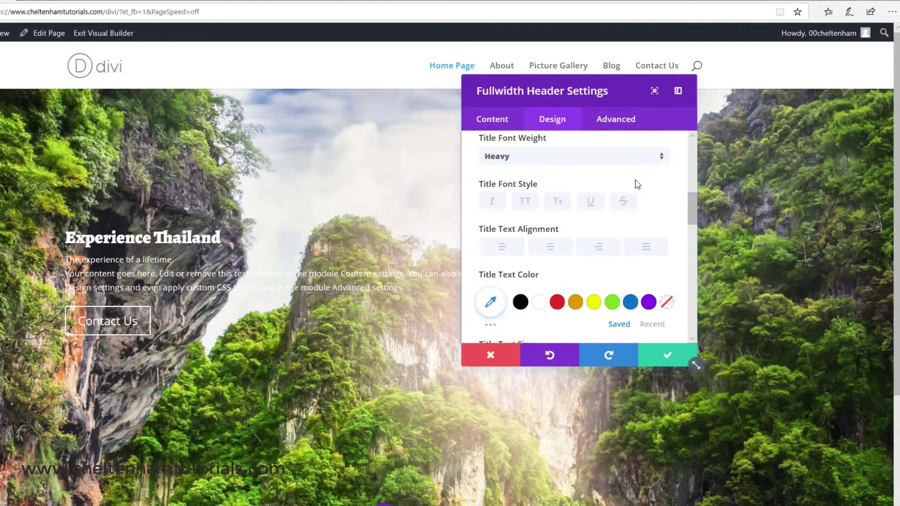
click(661, 157)
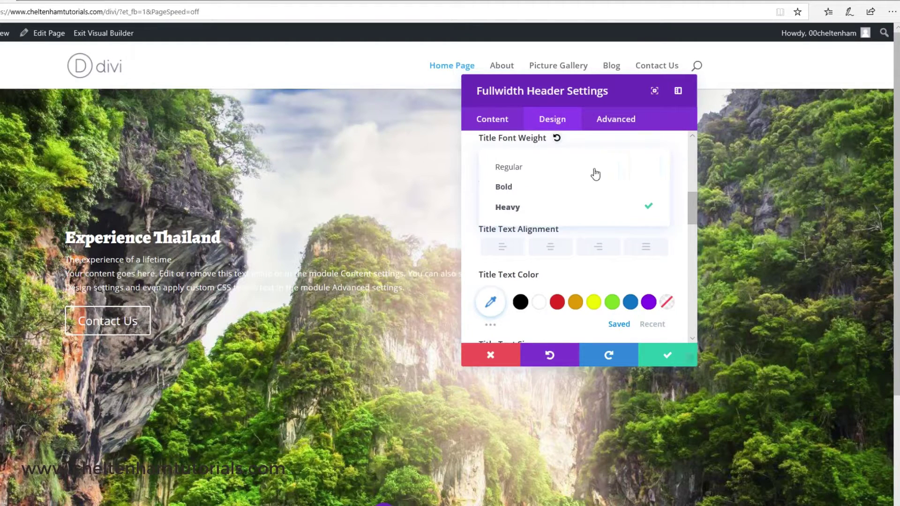
click(502, 190)
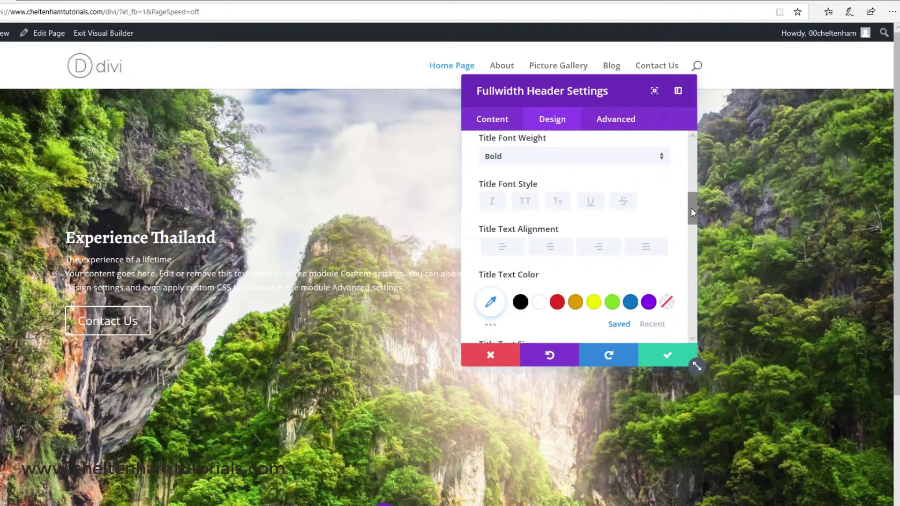
drag(692, 212, 691, 219)
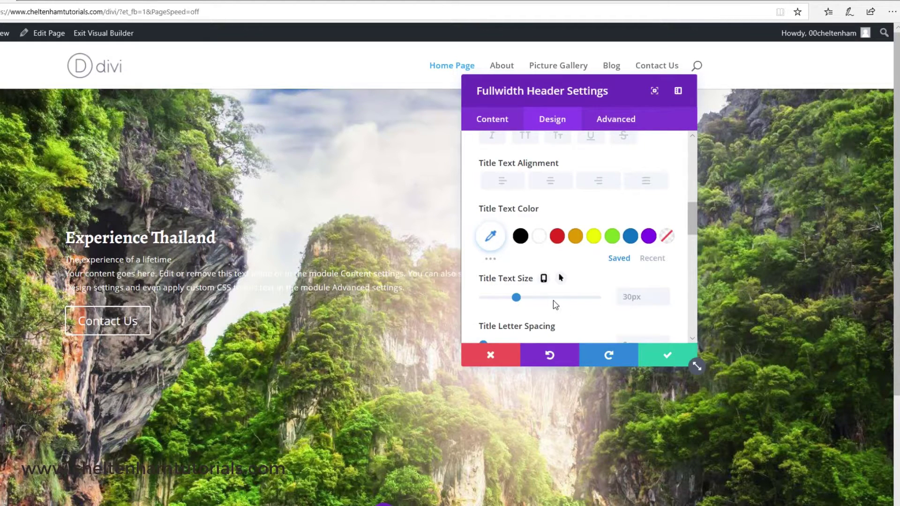
Enlarge the Experience Thailand title text size to 82px
mouse_move(533, 300)
mouse_down()
mouse_move(562, 297)
mouse_move(517, 303)
mouse_up()
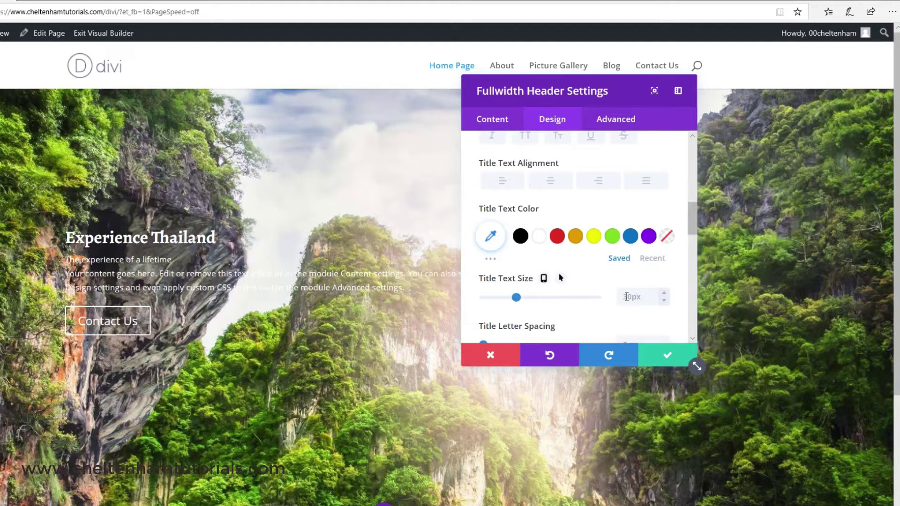
click(664, 293)
click(664, 293)
click(664, 293)
click(664, 293)
click(664, 293)
click(664, 293)
click(665, 294)
click(665, 293)
click(664, 293)
click(665, 293)
click(665, 293)
click(664, 301)
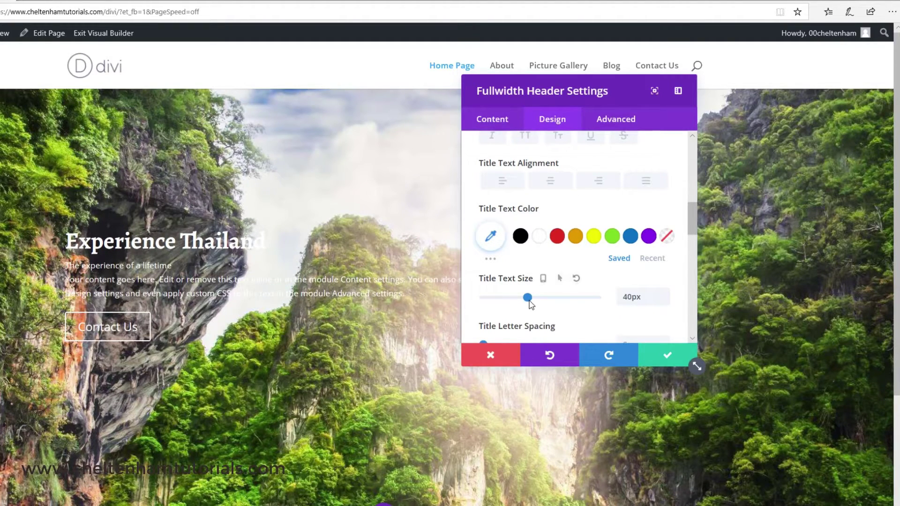
drag(528, 297, 576, 287)
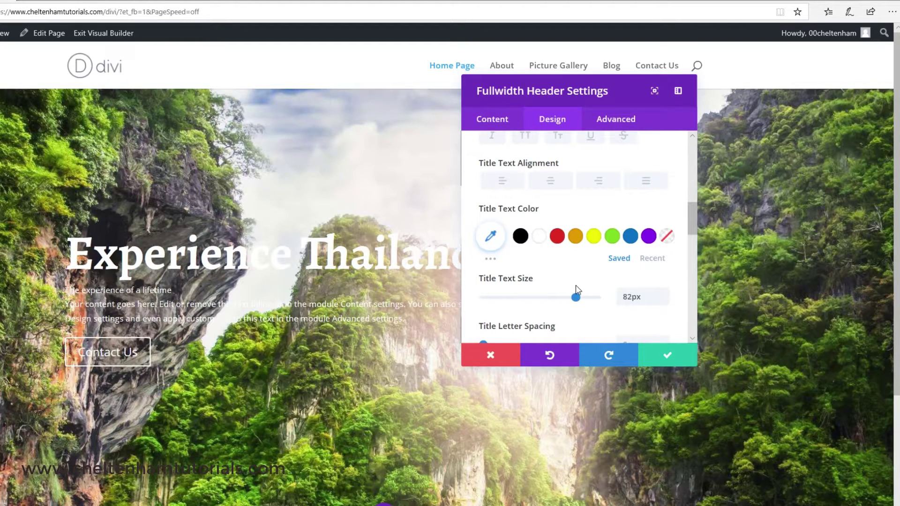
Clear the title letter spacing back to 0px and save the header settings
scroll(642, 275, down, 2)
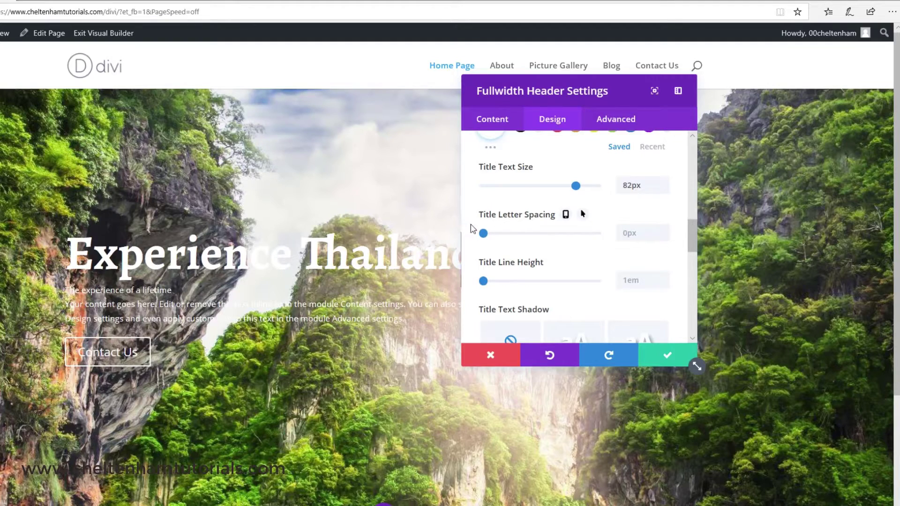
click(628, 236)
text(1px)
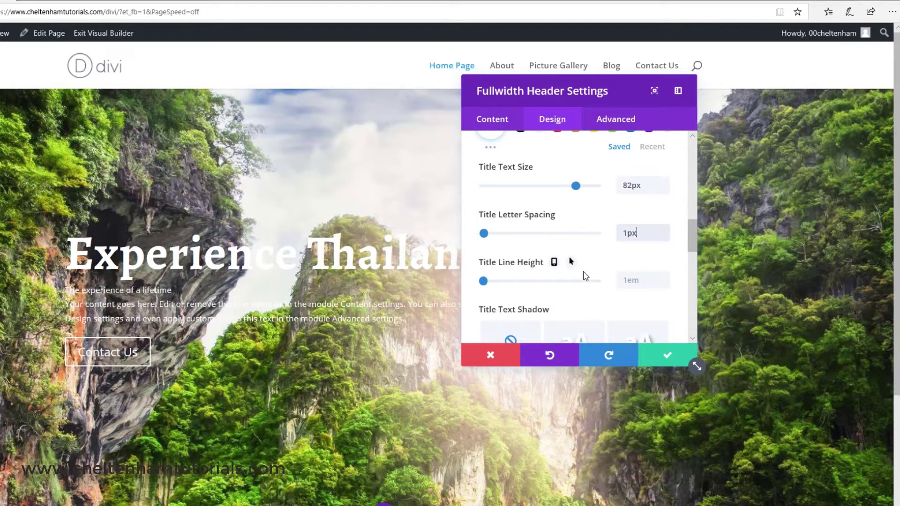
key(BackSpace)
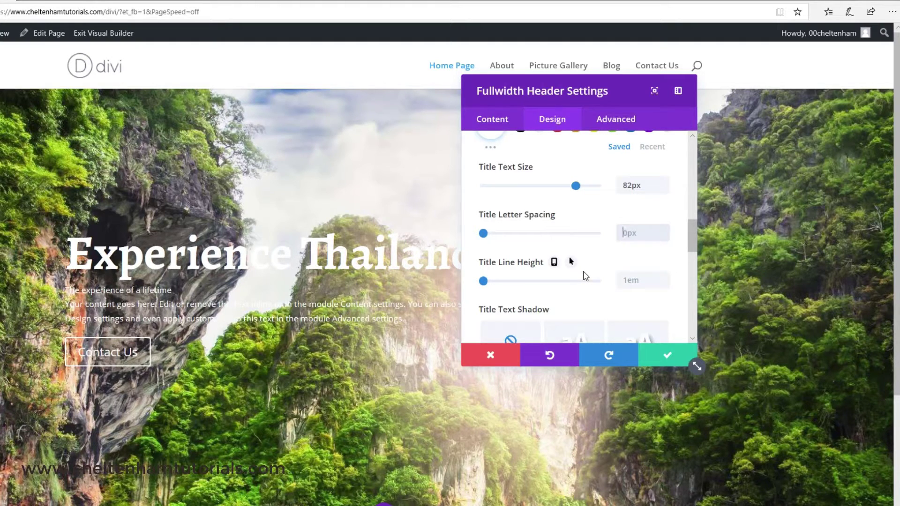
drag(691, 239, 692, 252)
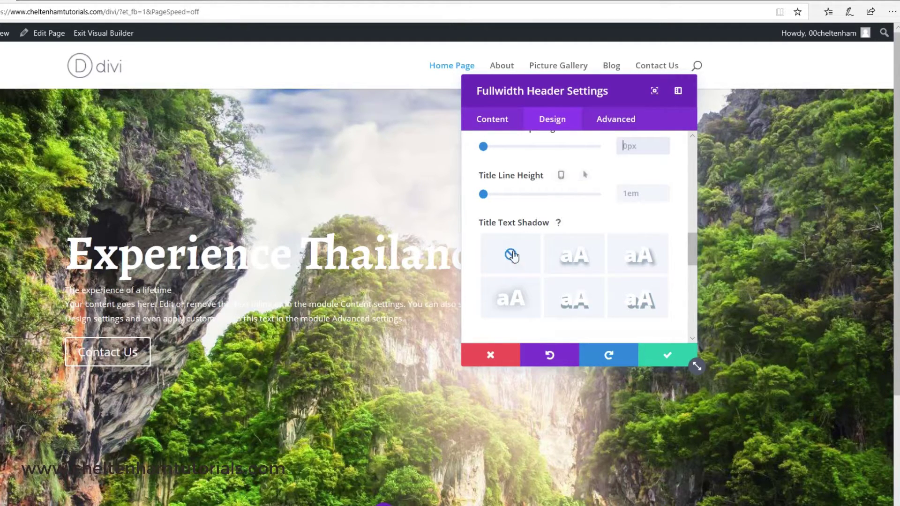
mouse_move(693, 246)
mouse_down()
mouse_move(693, 268)
mouse_move(698, 240)
mouse_up()
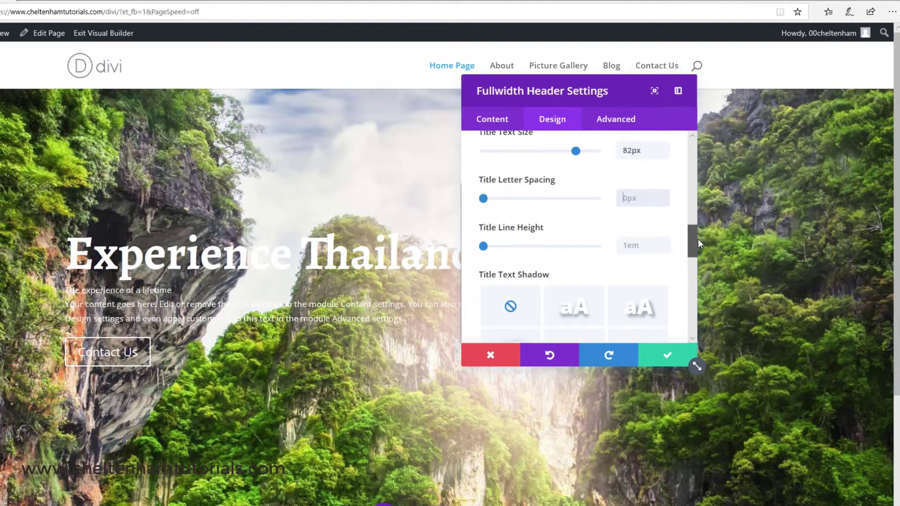
click(666, 356)
scroll(619, 411, down, 2)
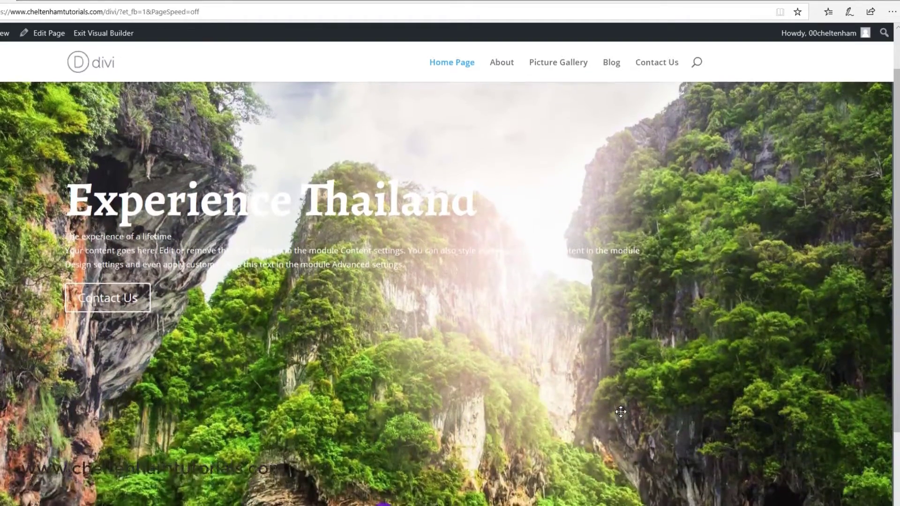
scroll(619, 403, up, 1)
scroll(619, 401, up, 1)
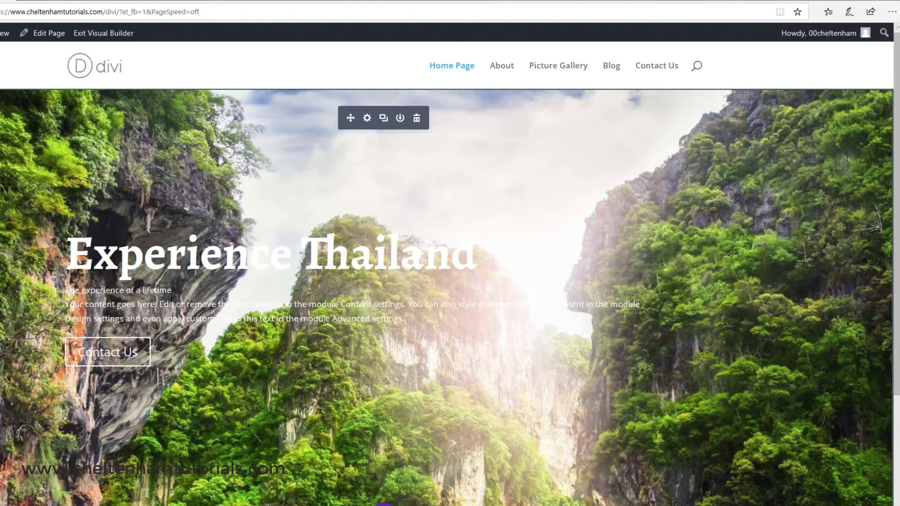
click(368, 121)
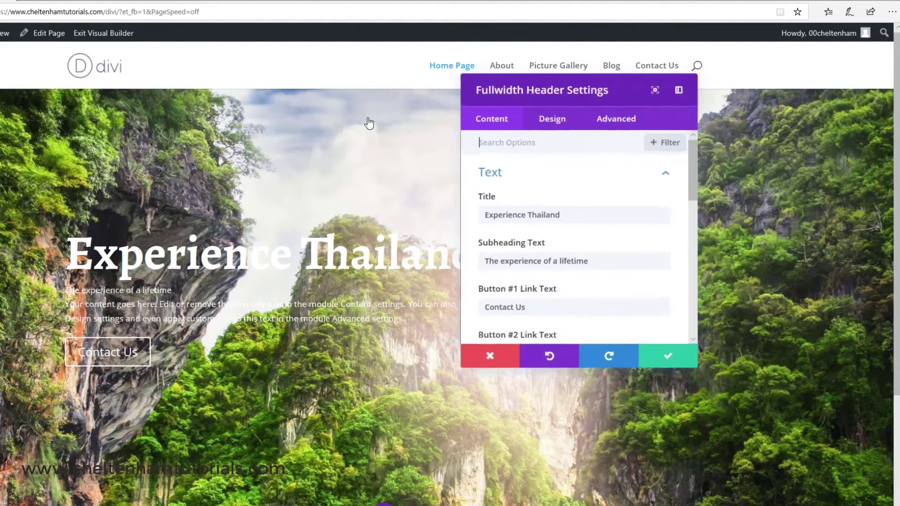
click(553, 123)
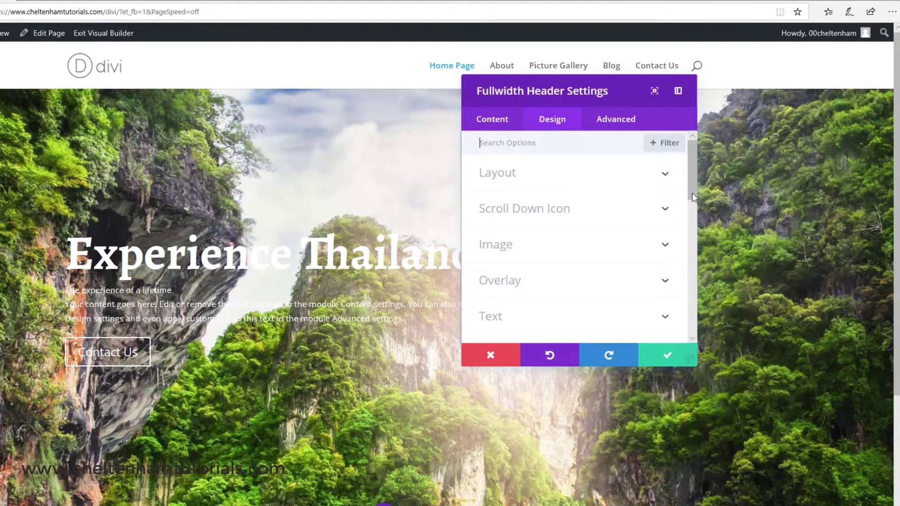
drag(691, 178, 692, 198)
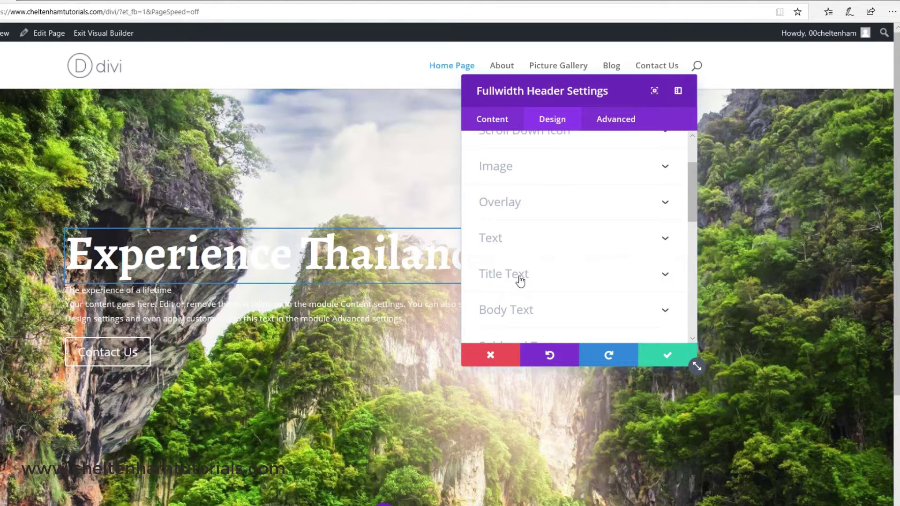
click(487, 240)
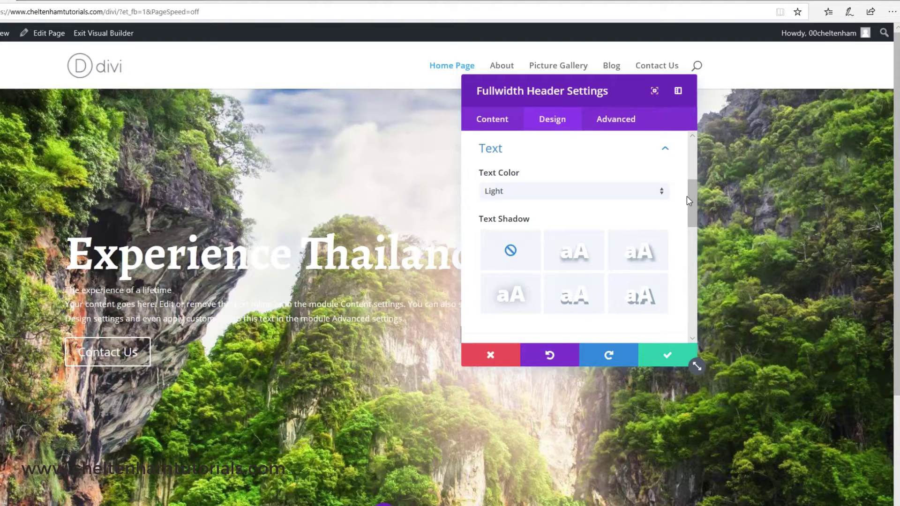
mouse_move(690, 197)
mouse_down()
mouse_move(692, 237)
mouse_move(696, 191)
mouse_up()
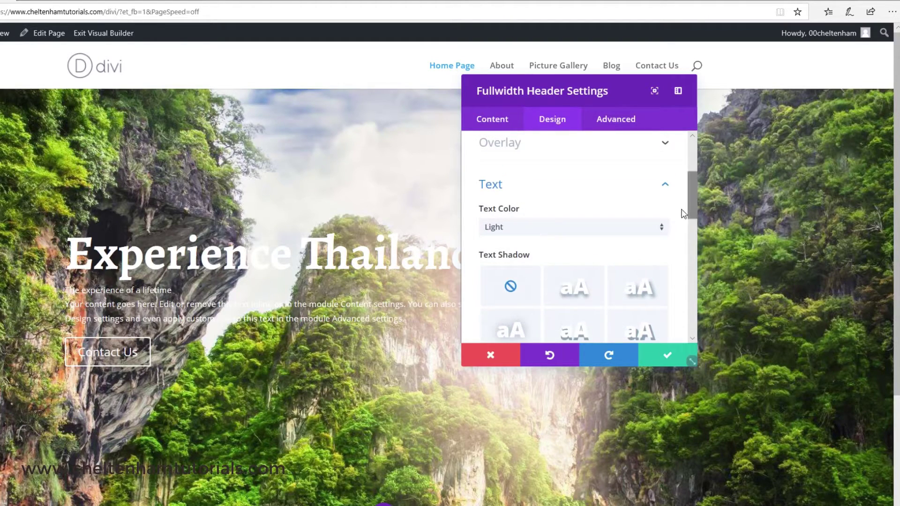
click(665, 228)
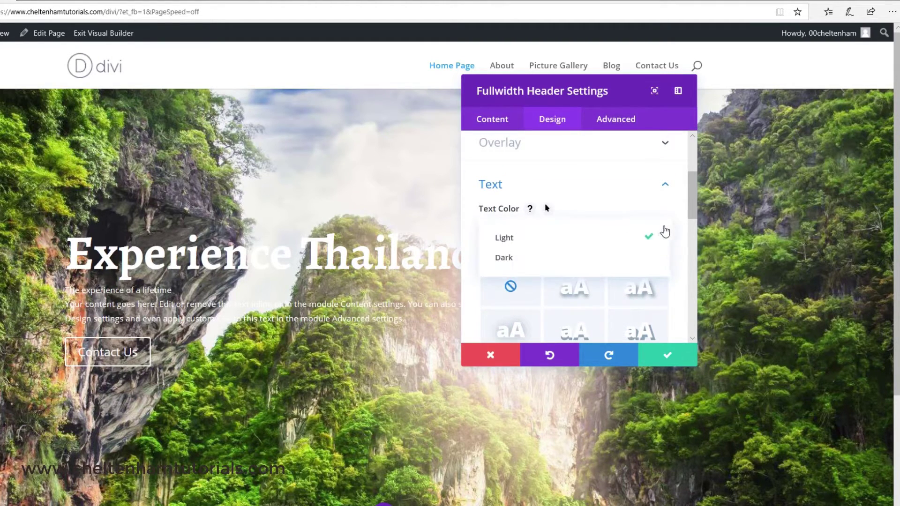
click(554, 265)
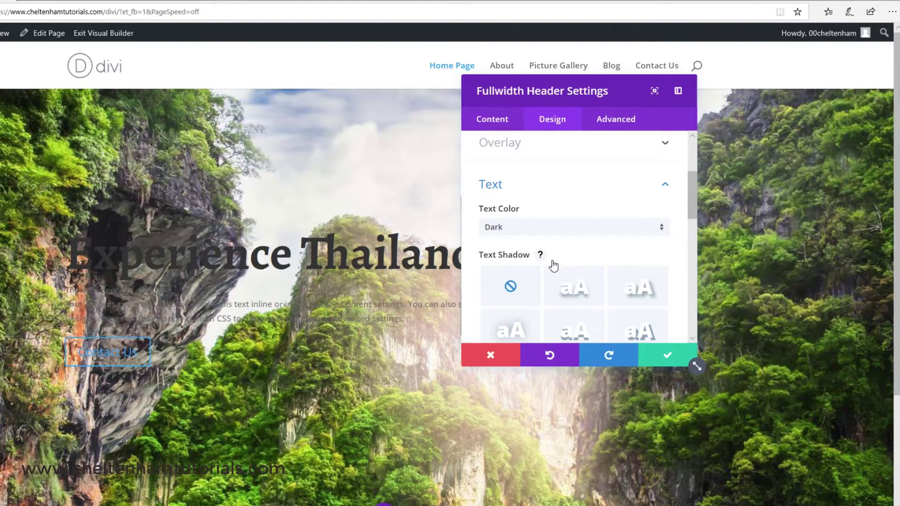
click(661, 230)
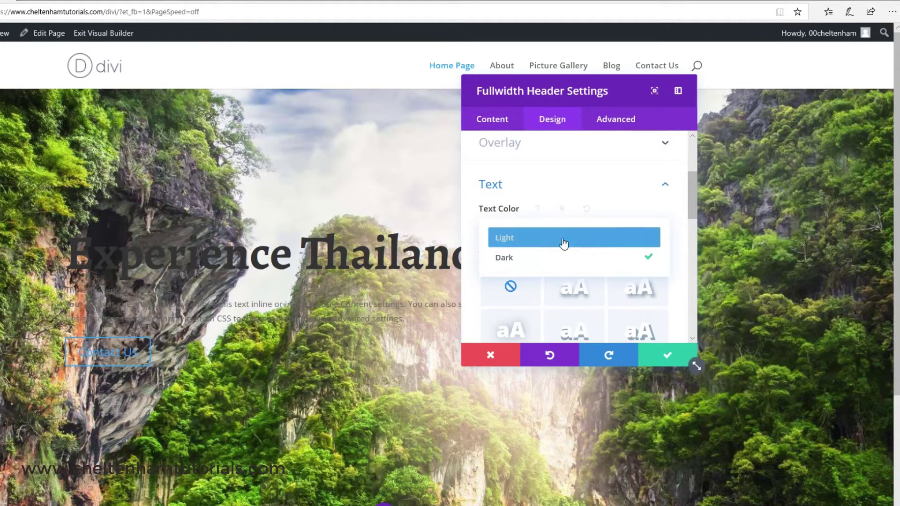
click(557, 240)
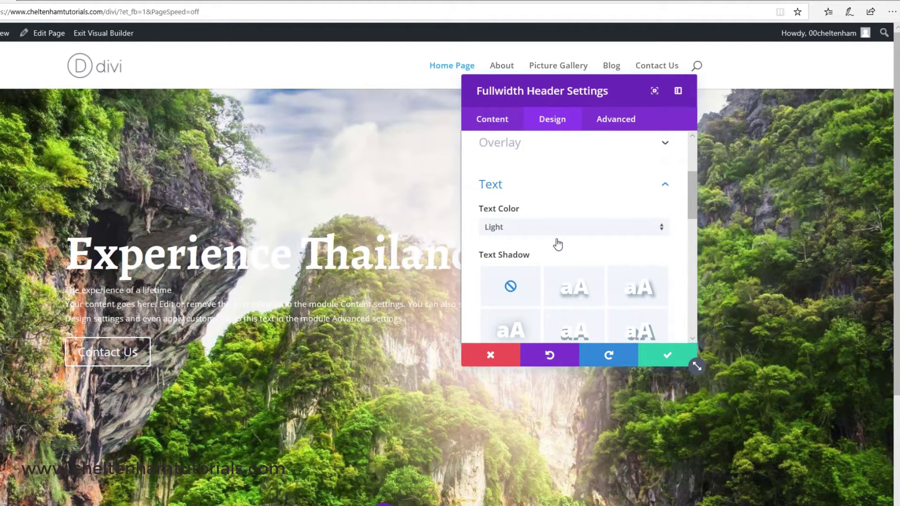
scroll(557, 244, down, 2)
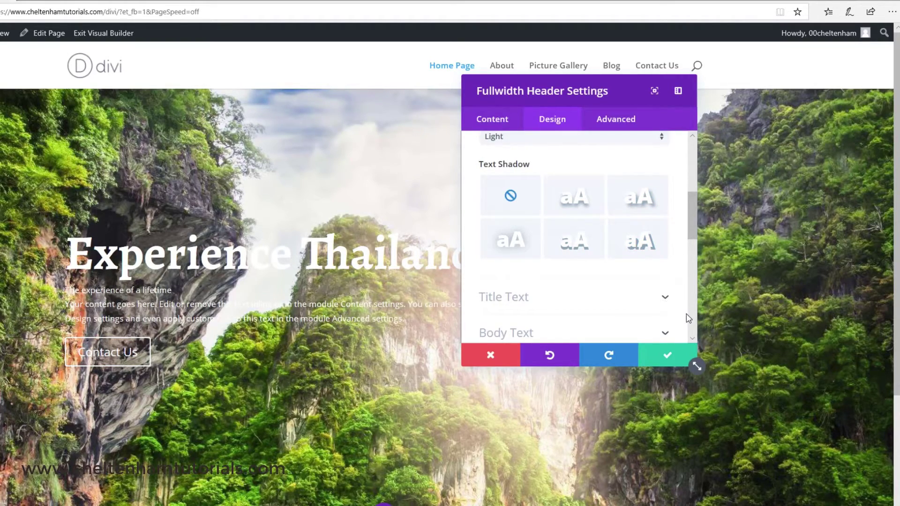
click(662, 355)
scroll(641, 367, down, 1)
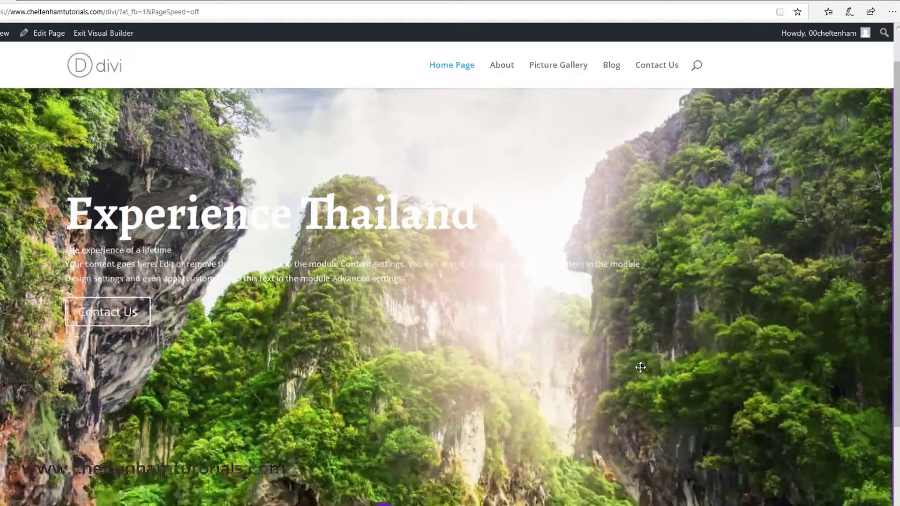
scroll(640, 367, down, 1)
scroll(640, 366, up, 2)
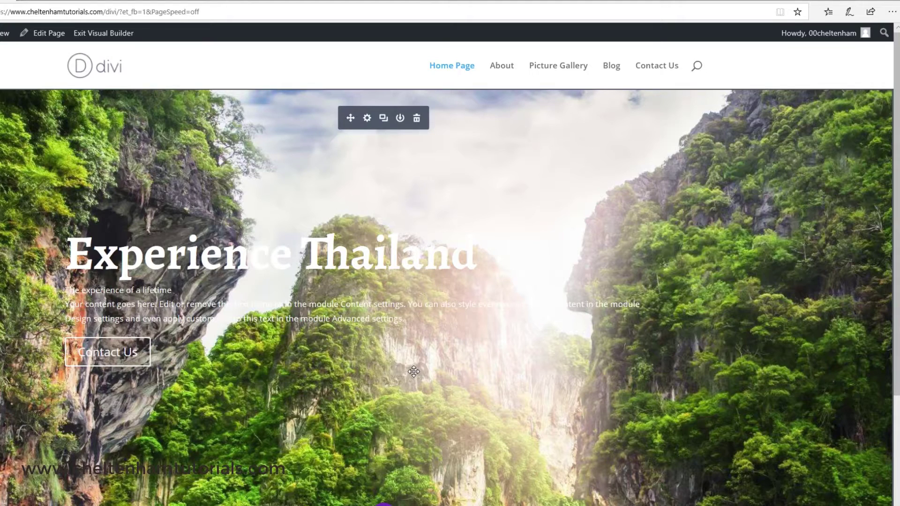
Add a black background overlay at rgba(0,0,0,0.4) over the cliff photo and save
click(368, 119)
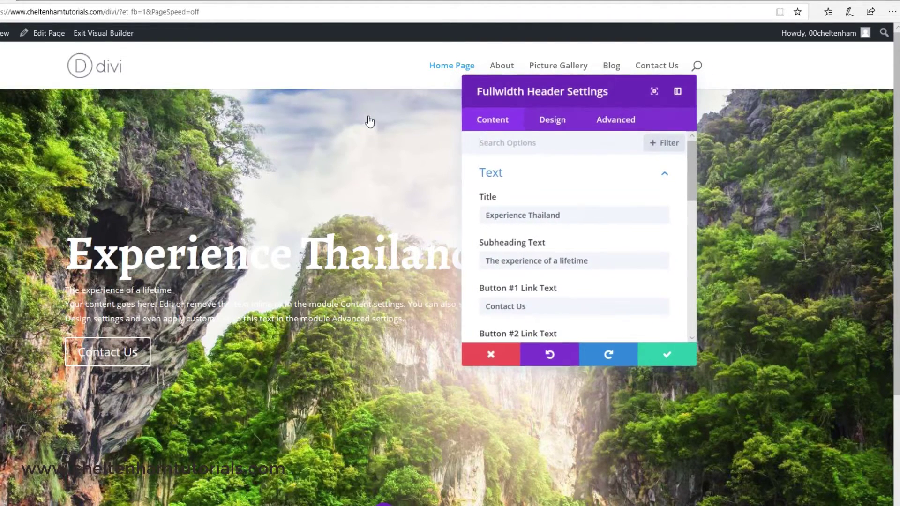
click(553, 123)
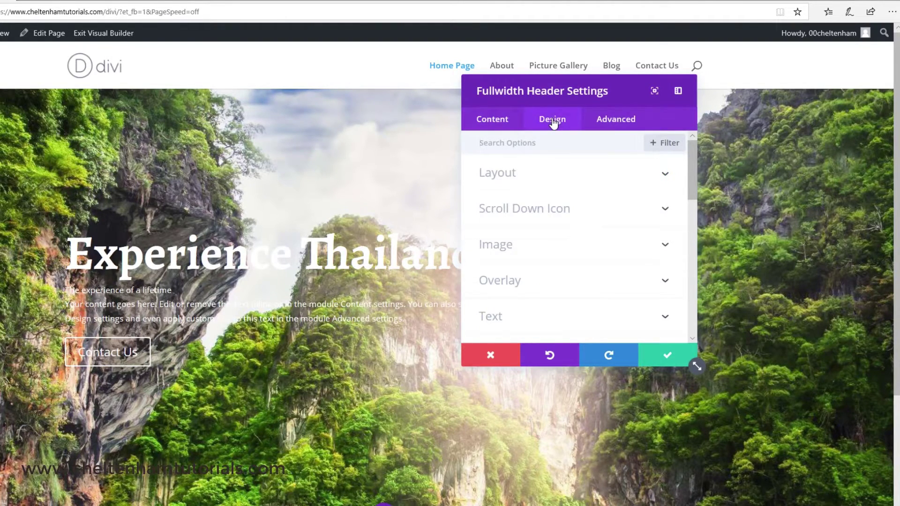
click(505, 287)
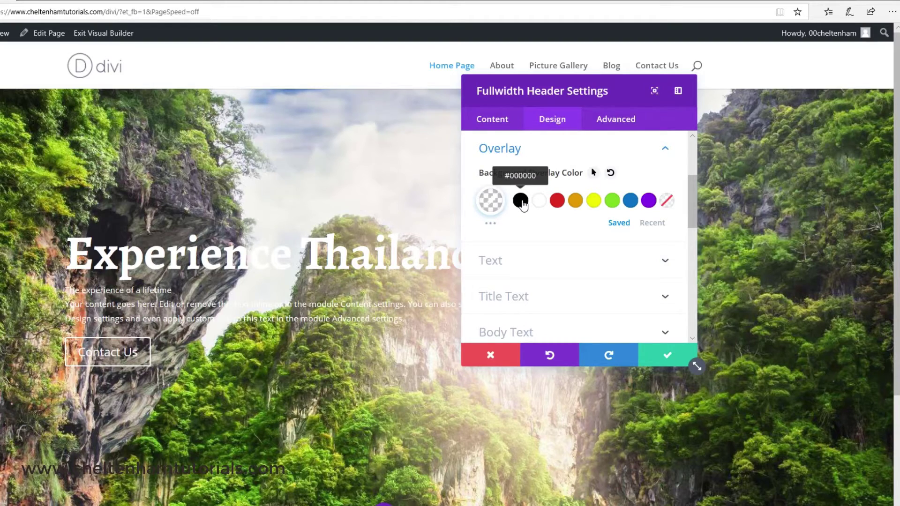
click(521, 202)
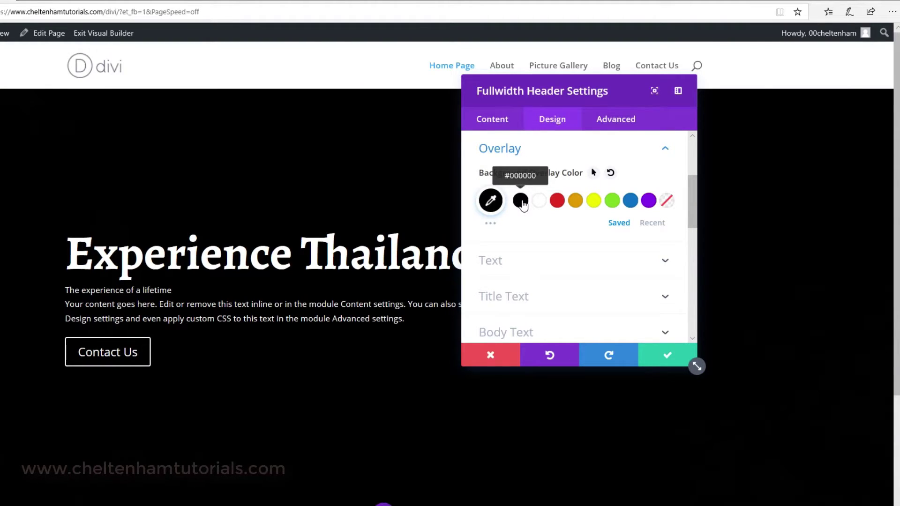
click(491, 201)
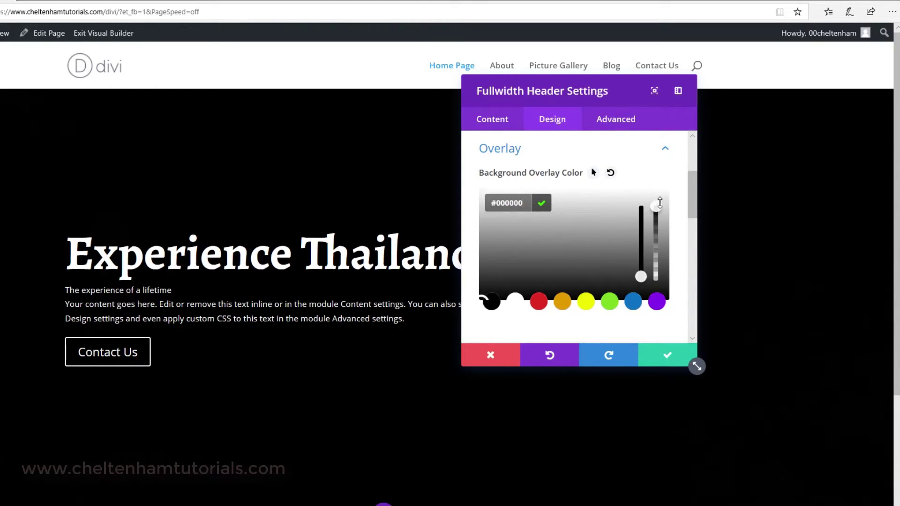
drag(658, 209, 668, 290)
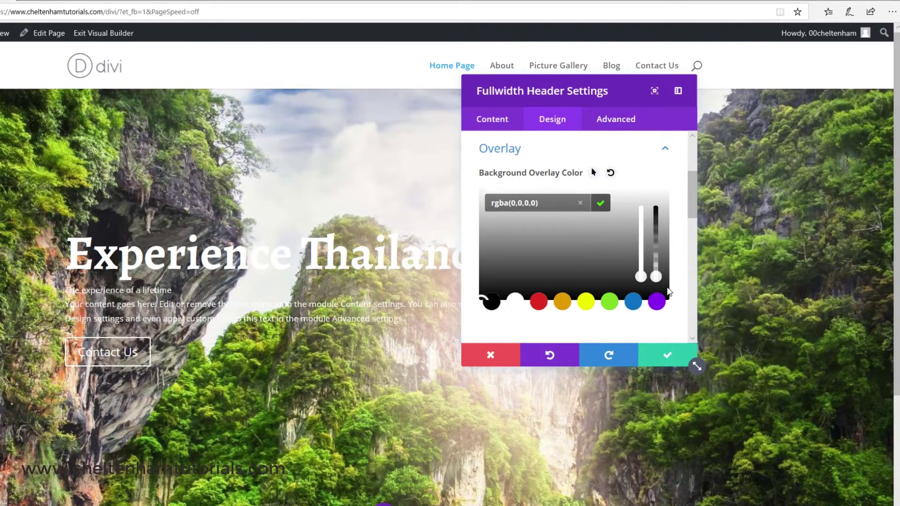
drag(656, 277, 660, 254)
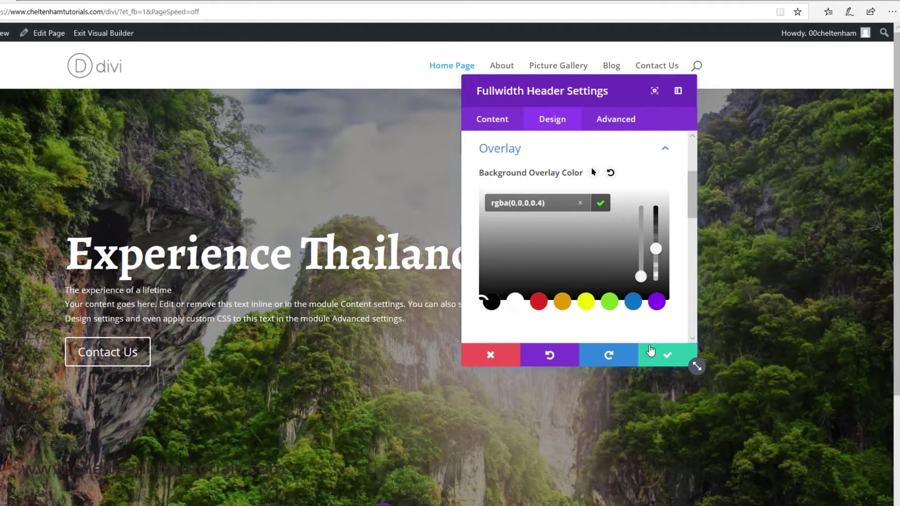
click(671, 356)
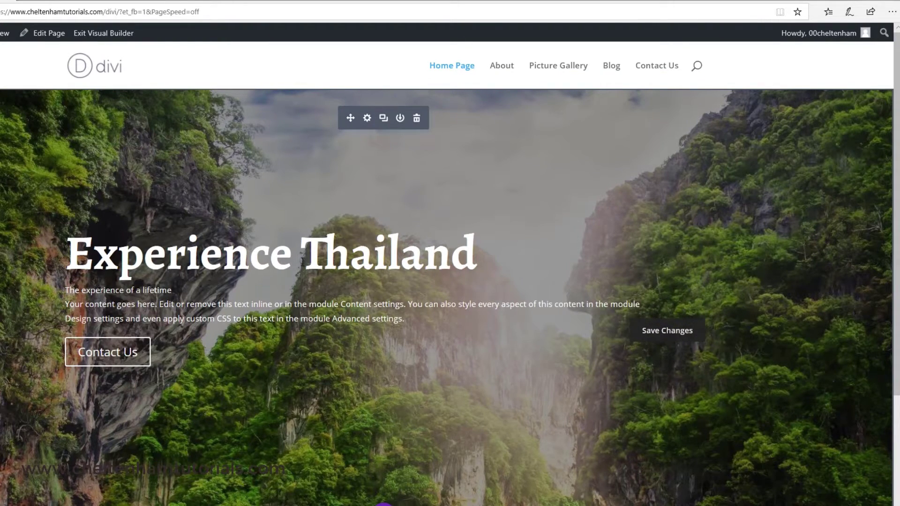
scroll(432, 291, down, 4)
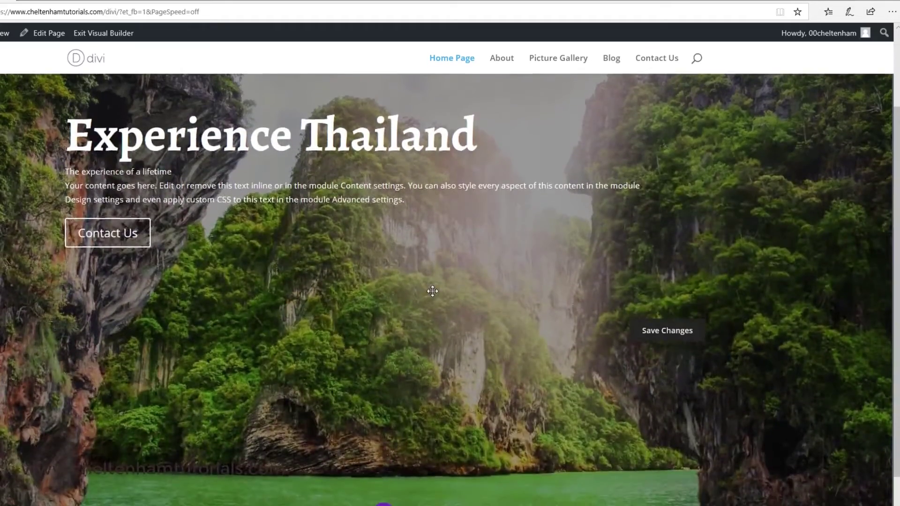
scroll(432, 291, up, 4)
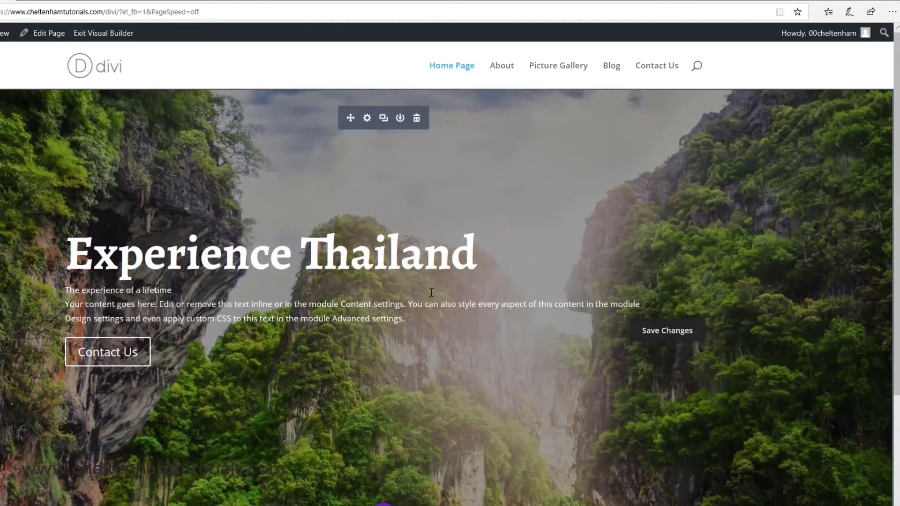
scroll(407, 359, down, 4)
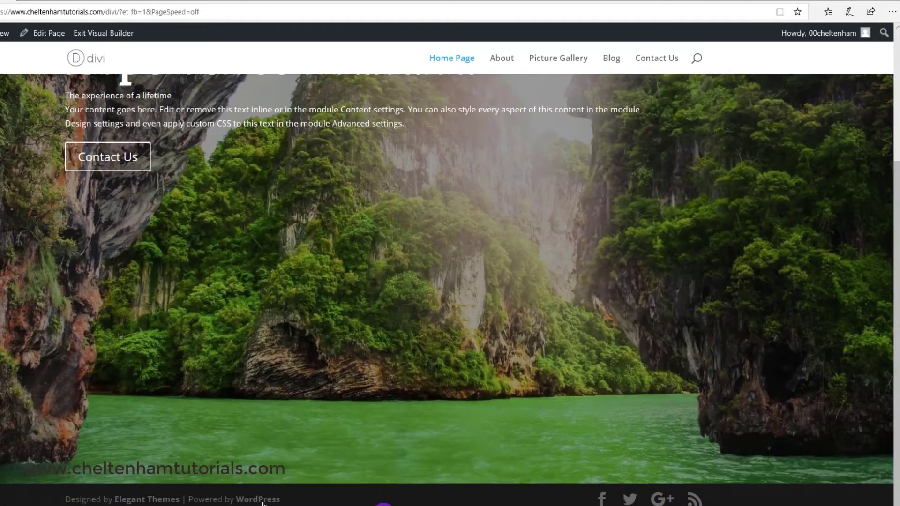
scroll(287, 503, up, 4)
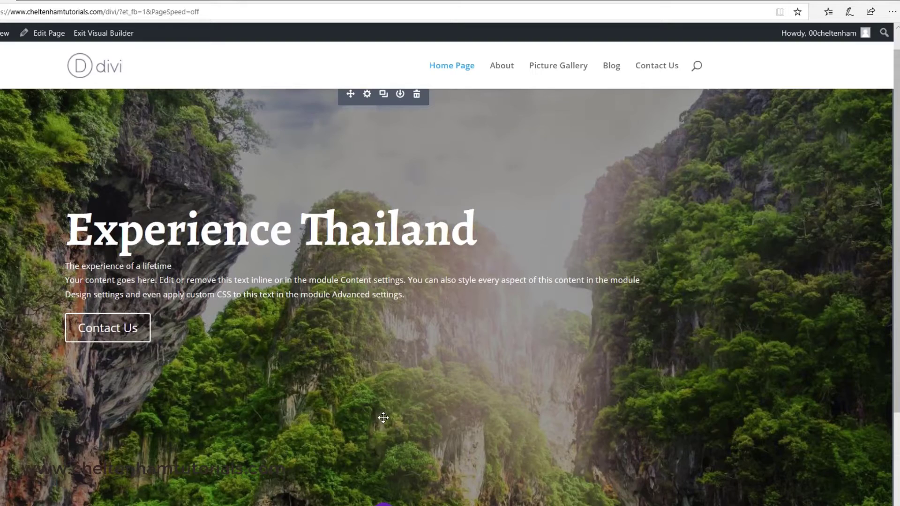
scroll(383, 416, down, 3)
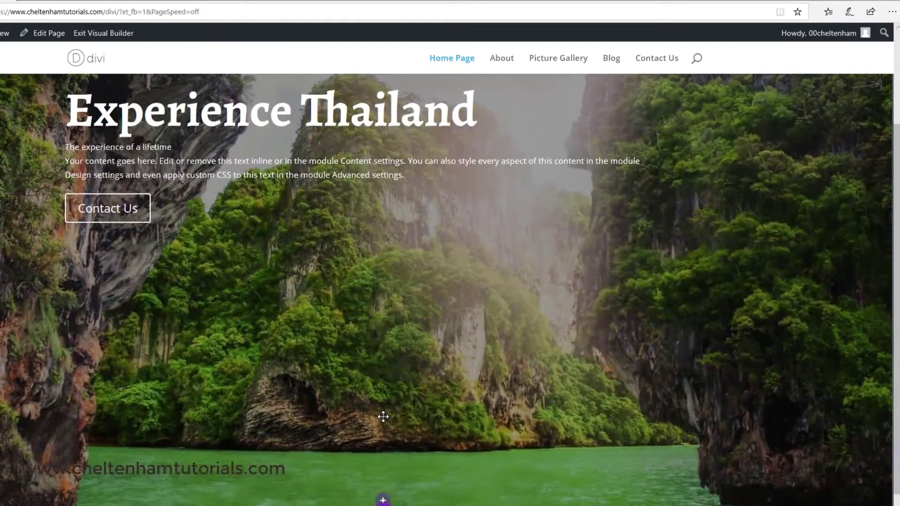
scroll(383, 416, up, 2)
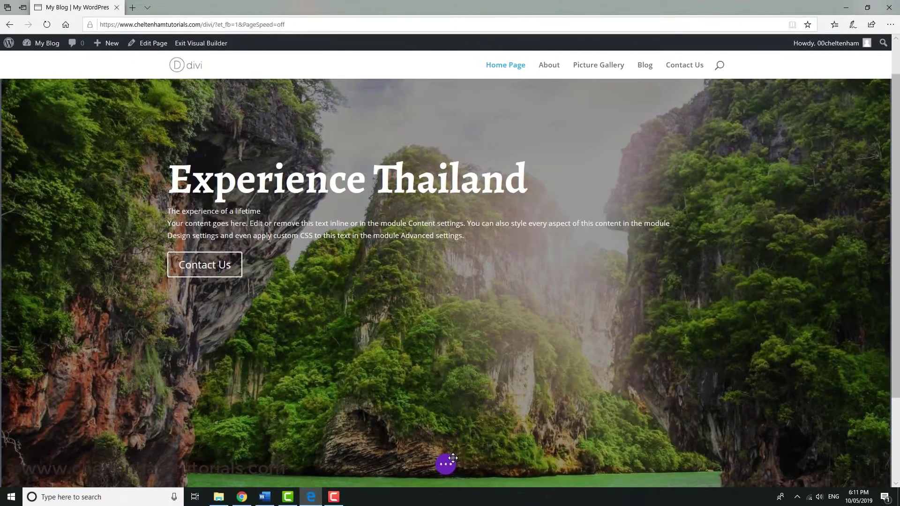
Save the page, copy the Contact Us page's URL, and return to the Home Page
click(444, 465)
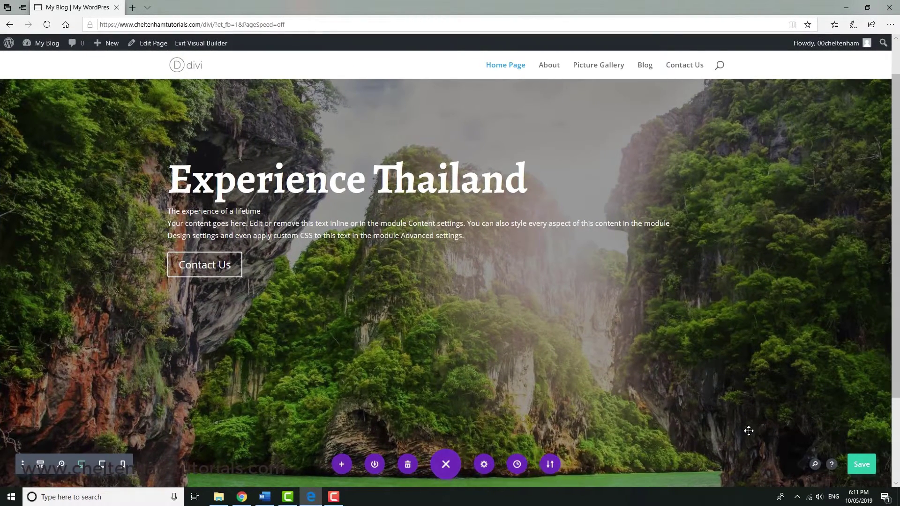
click(863, 466)
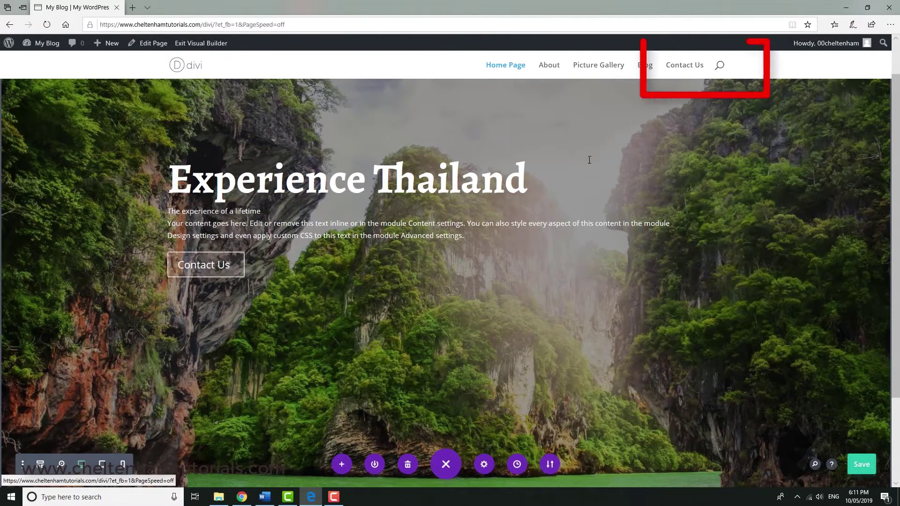
click(686, 67)
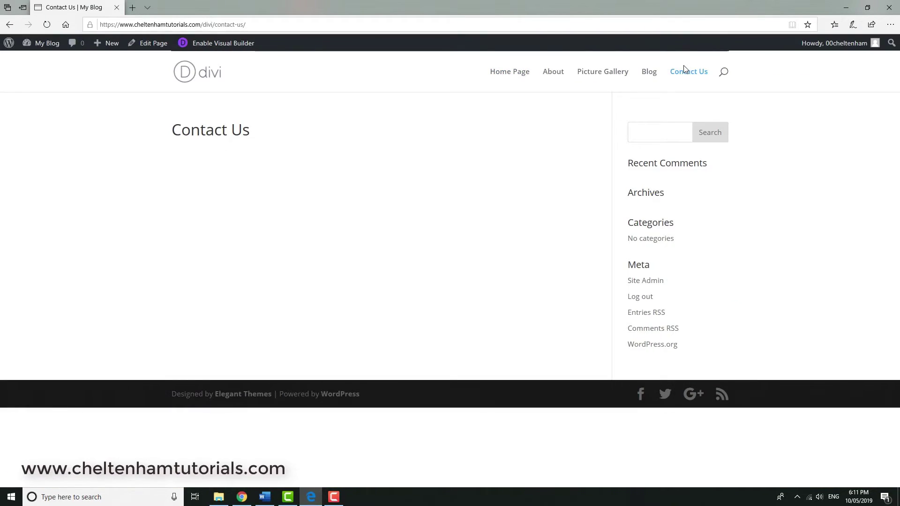
click(267, 22)
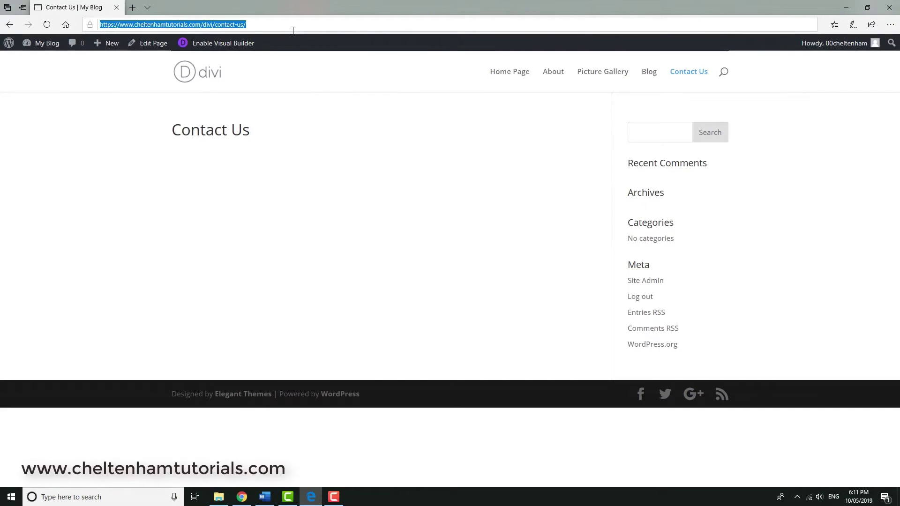
click(504, 76)
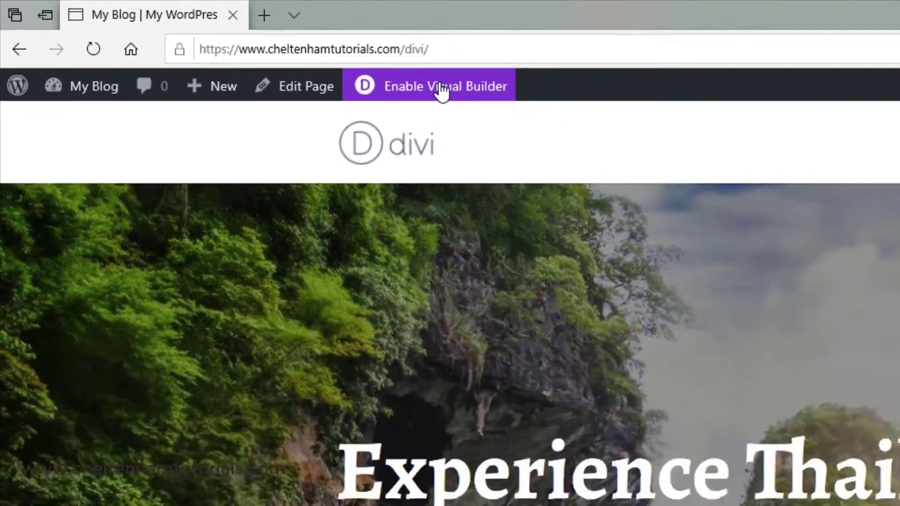
In the Visual Builder, paste the contact page URL into the header's Button #1 Link URL
click(442, 88)
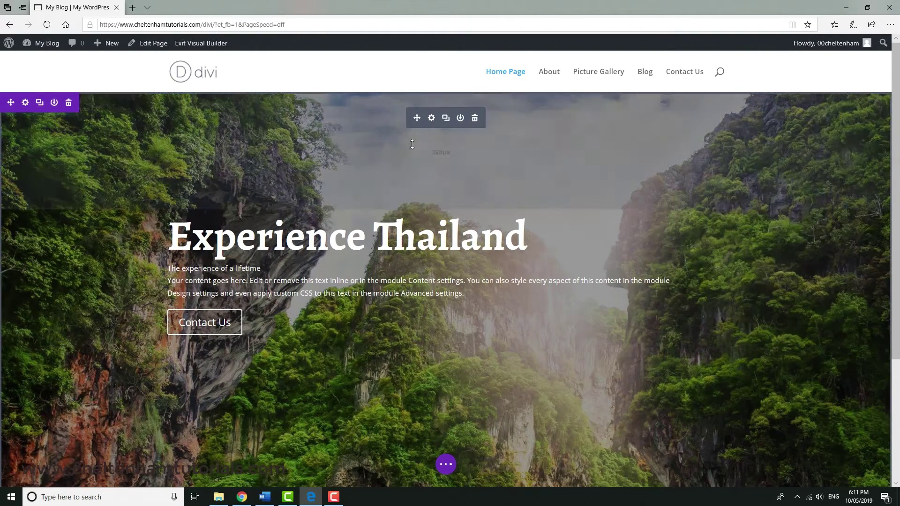
click(432, 119)
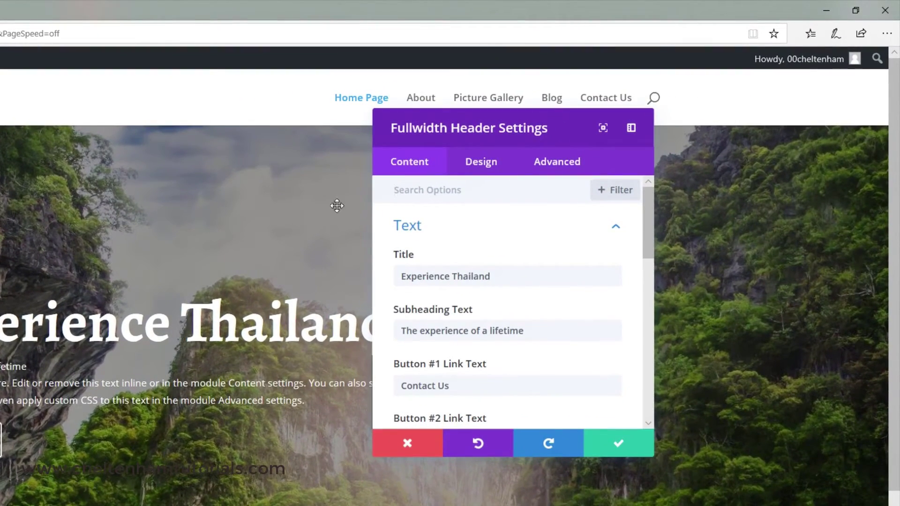
drag(651, 240, 652, 263)
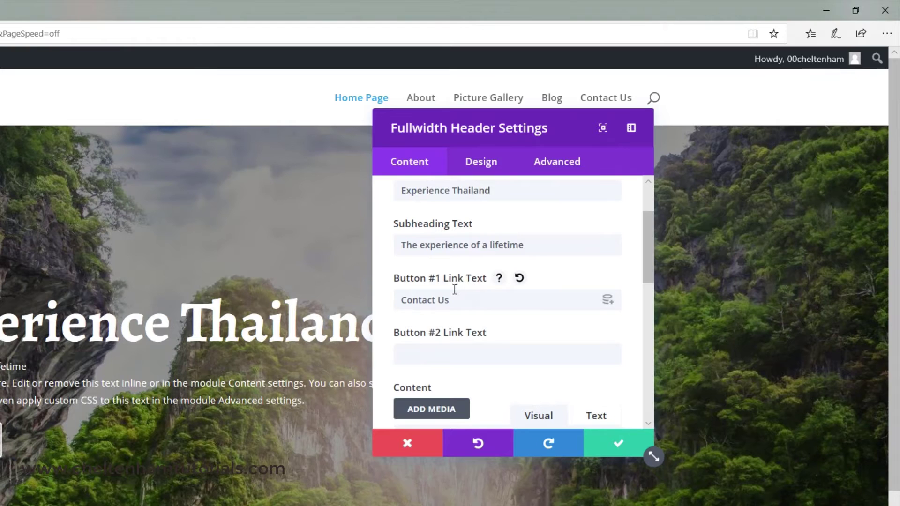
drag(648, 248, 666, 373)
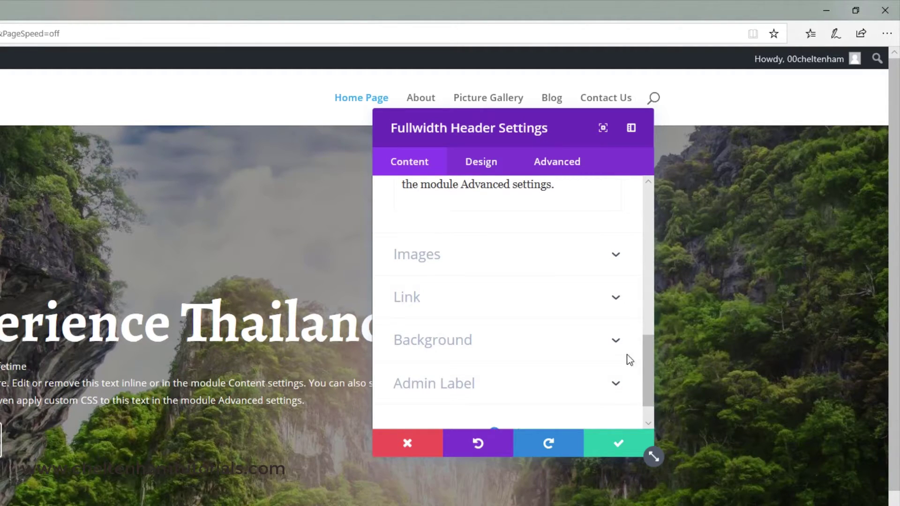
click(613, 299)
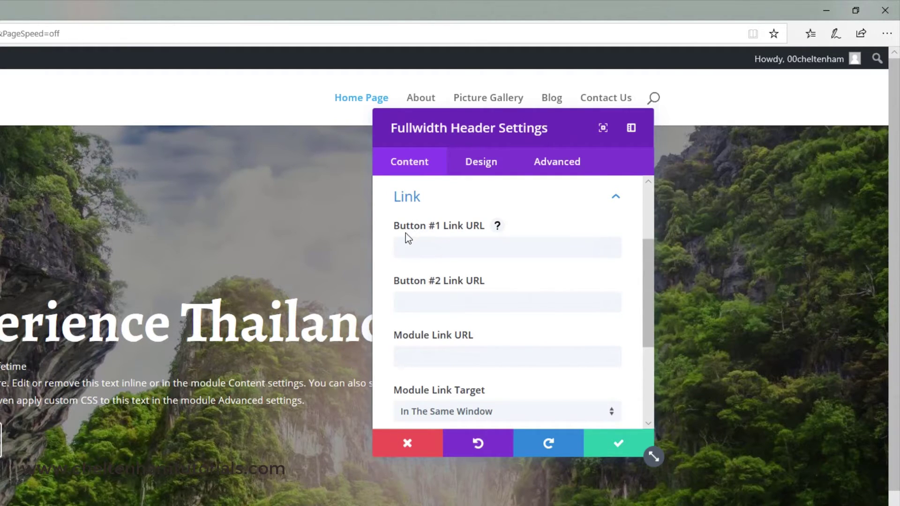
click(435, 248)
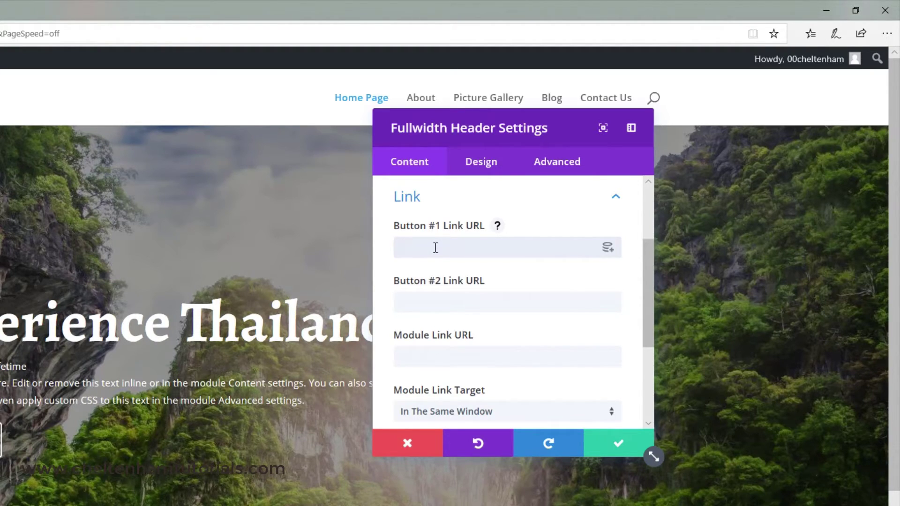
key(ctrl+v)
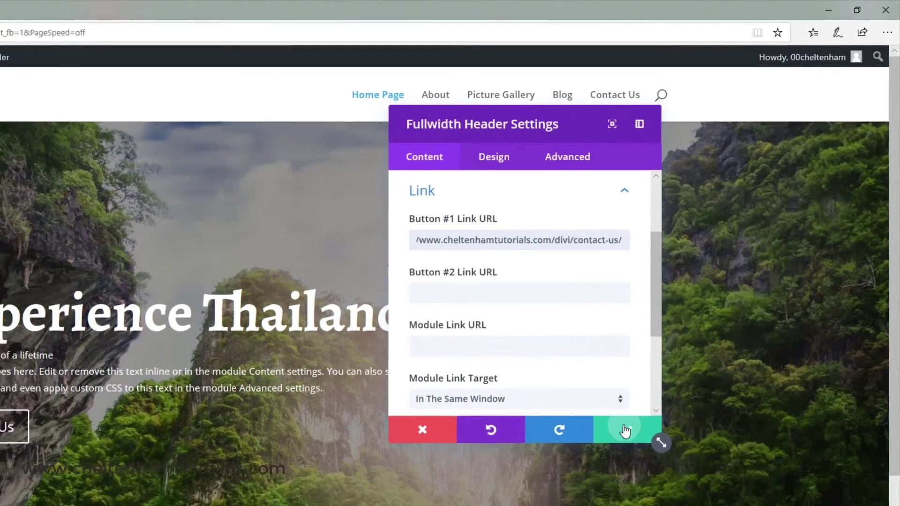
Save the button link and the page, then exit the Visual Builder to the live site
click(617, 443)
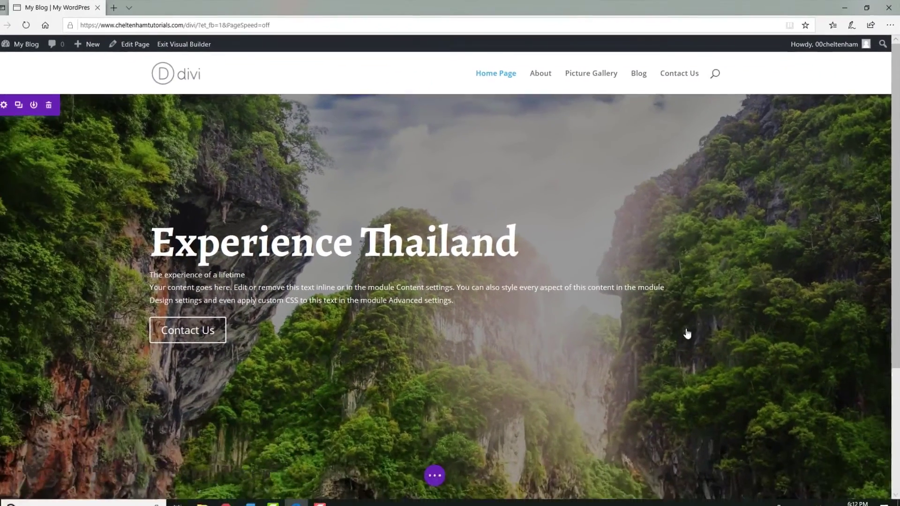
click(431, 482)
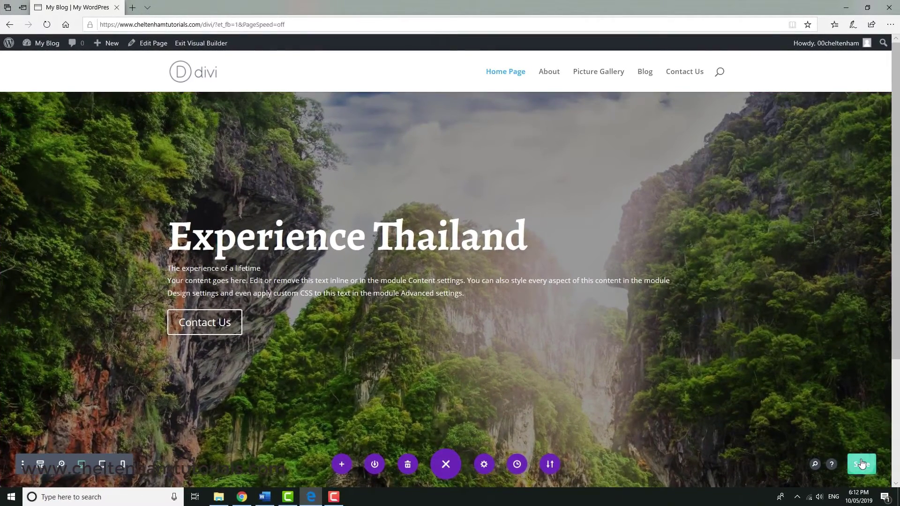
click(861, 464)
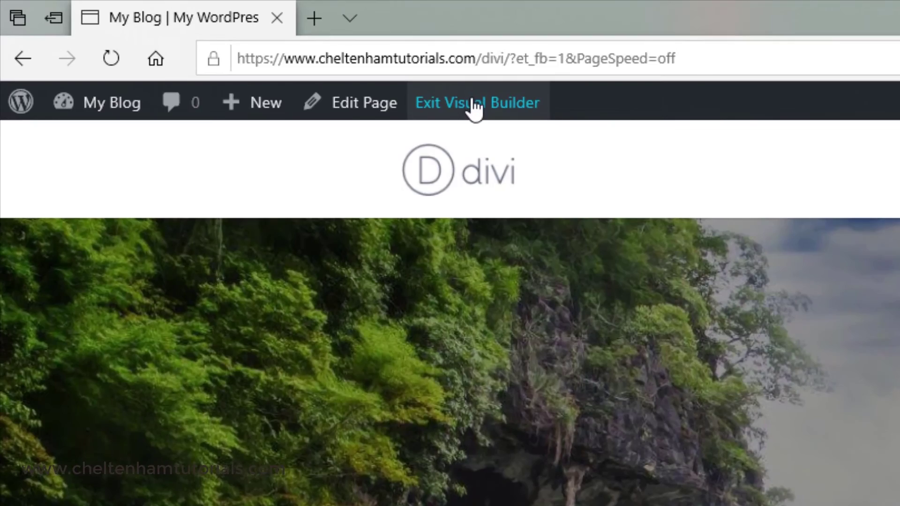
click(475, 104)
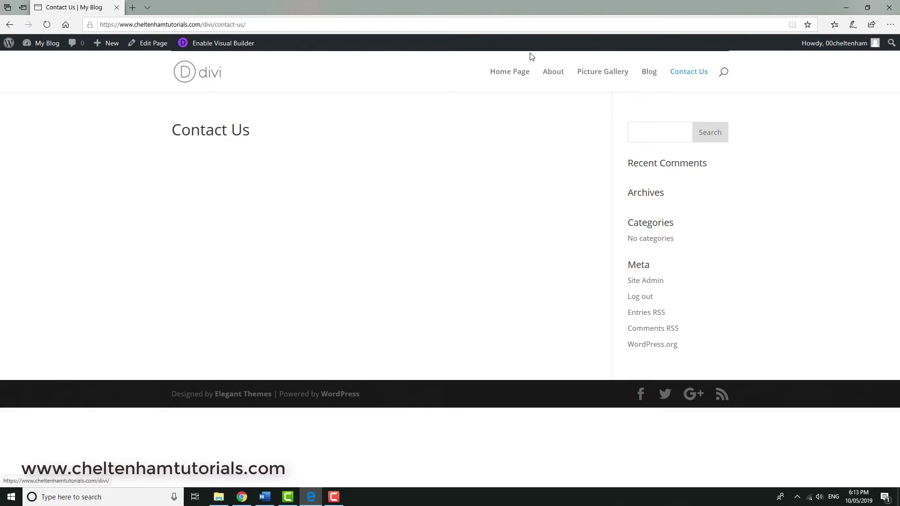
Return to the live Home Page and scroll to review the finished Experience Thailand header
click(514, 74)
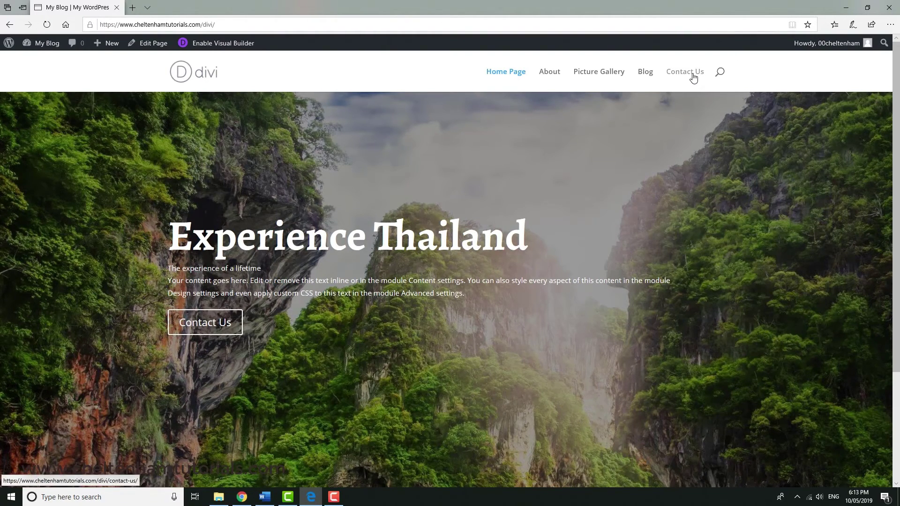
scroll(528, 265, down, 3)
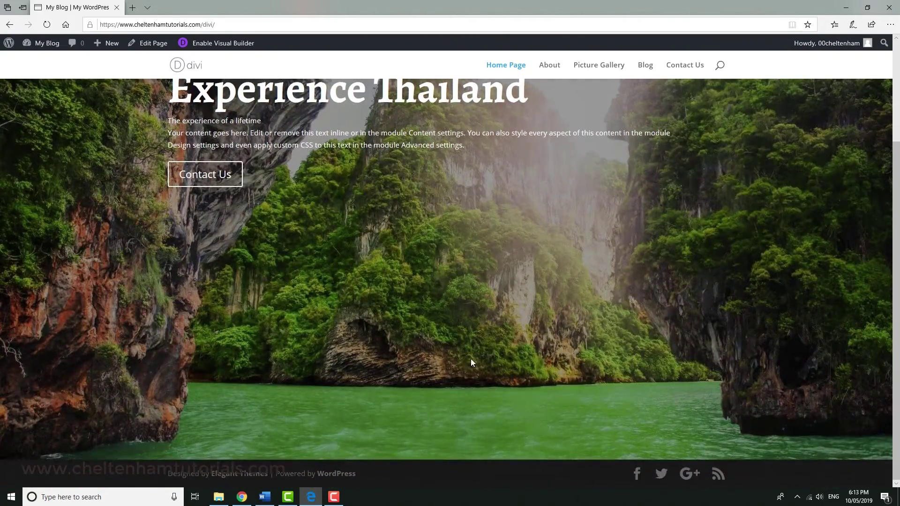
scroll(470, 363, up, 3)
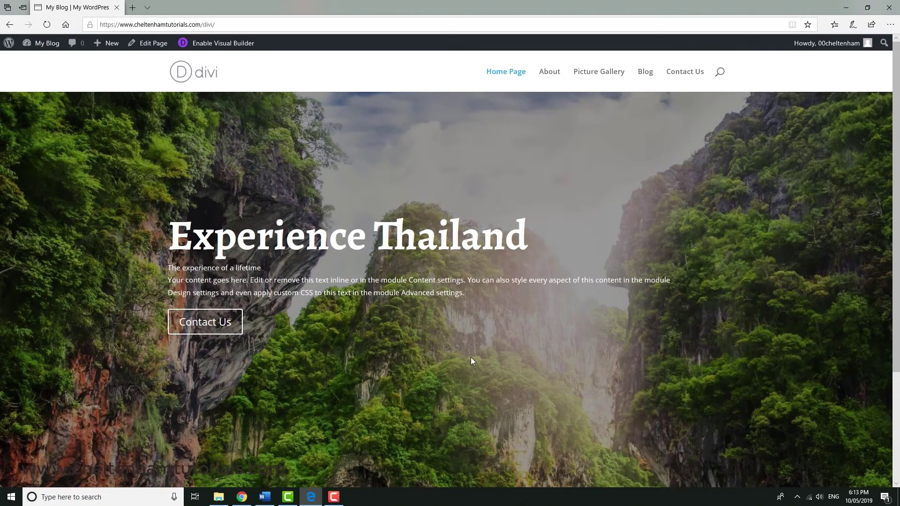